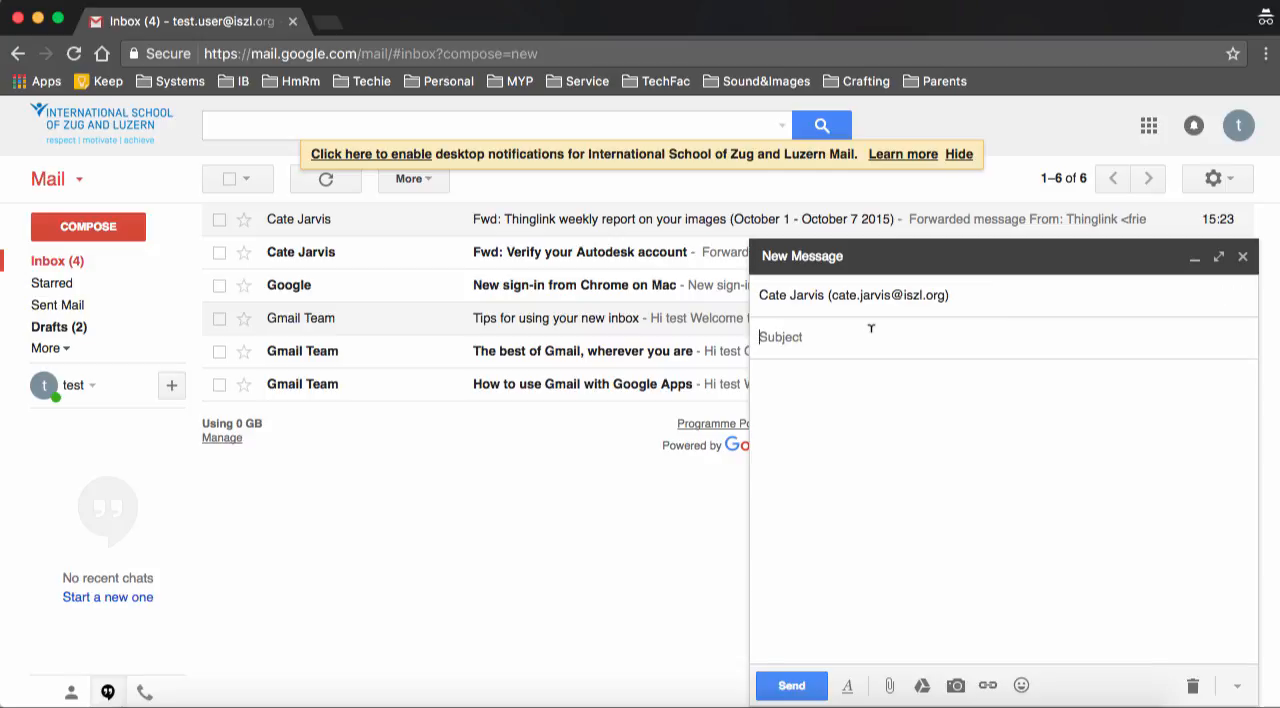
Enter "Test" as both the subject and body of the new message, and close it without sending
text(Test)
click(846, 385)
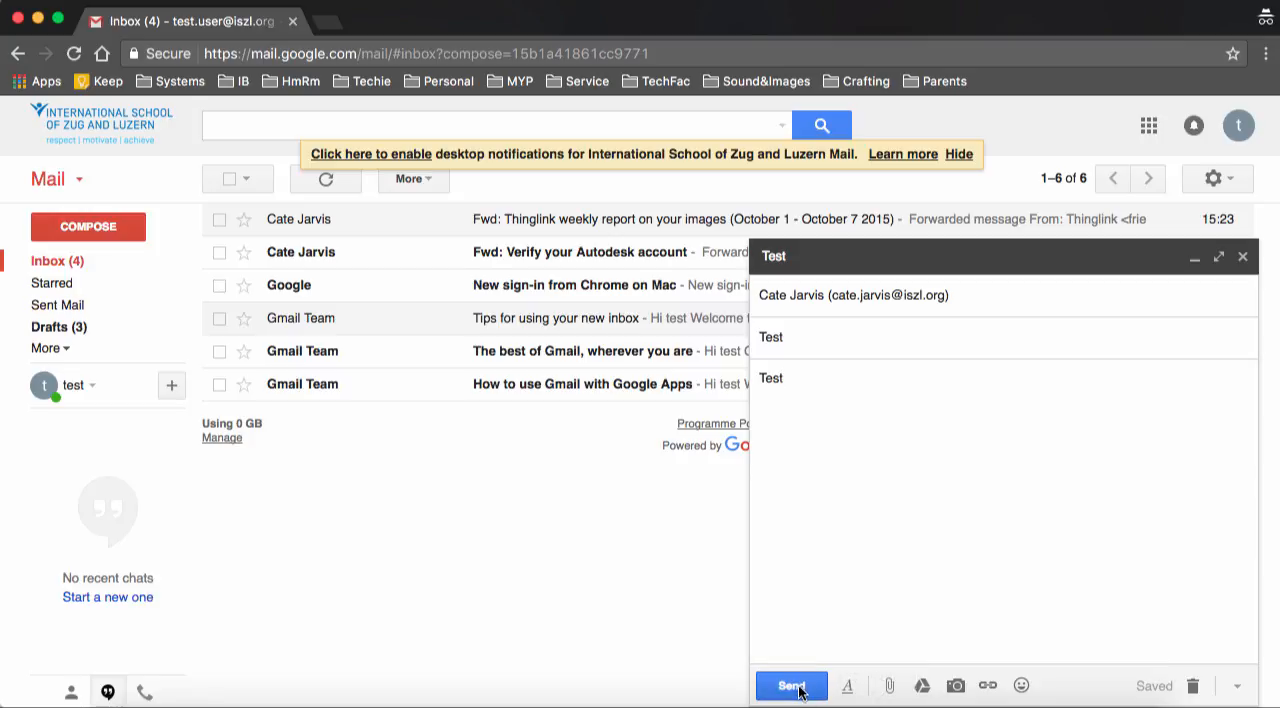
click(1243, 258)
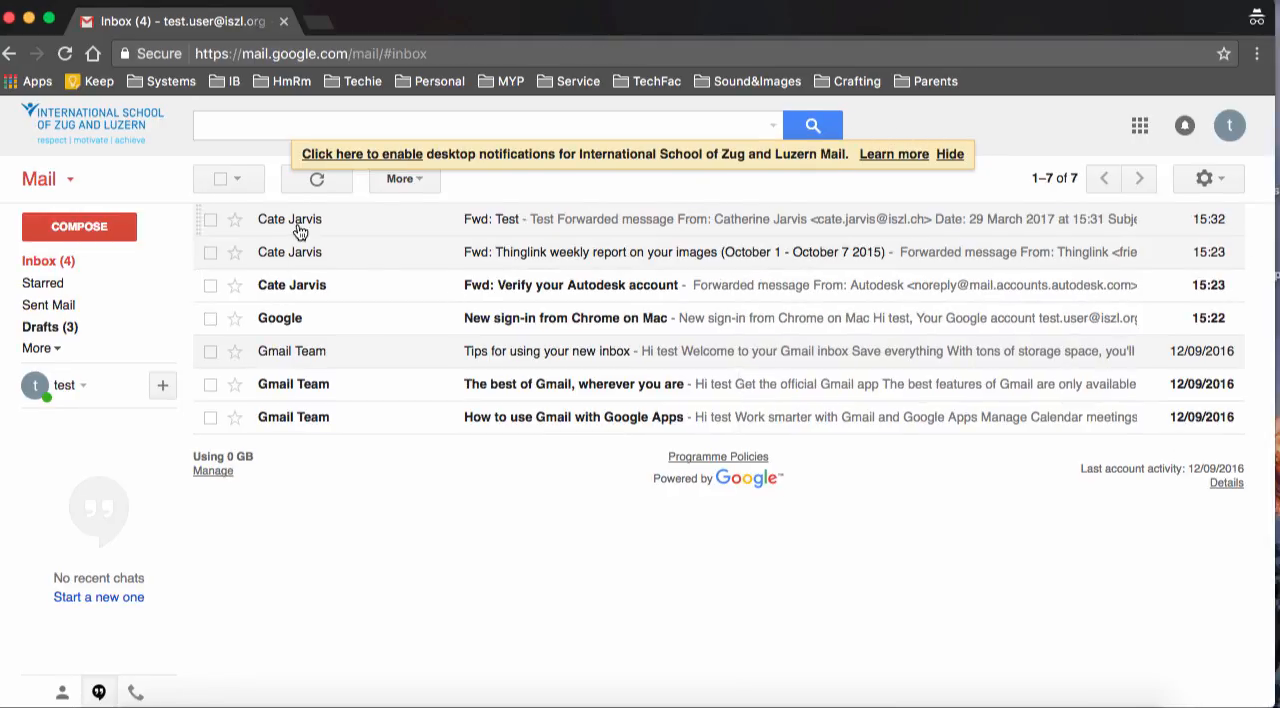
Open the "Fwd: Test" message, look through its additional message actions, and return to the inbox
click(297, 222)
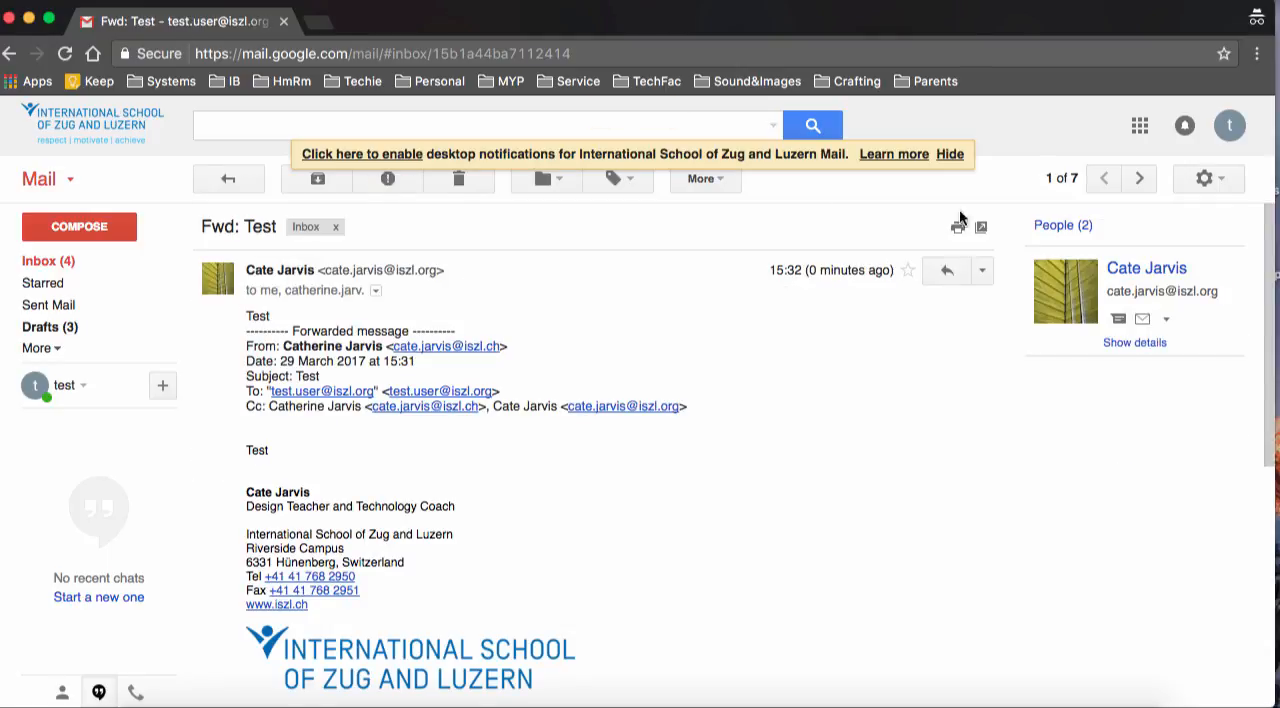
click(981, 276)
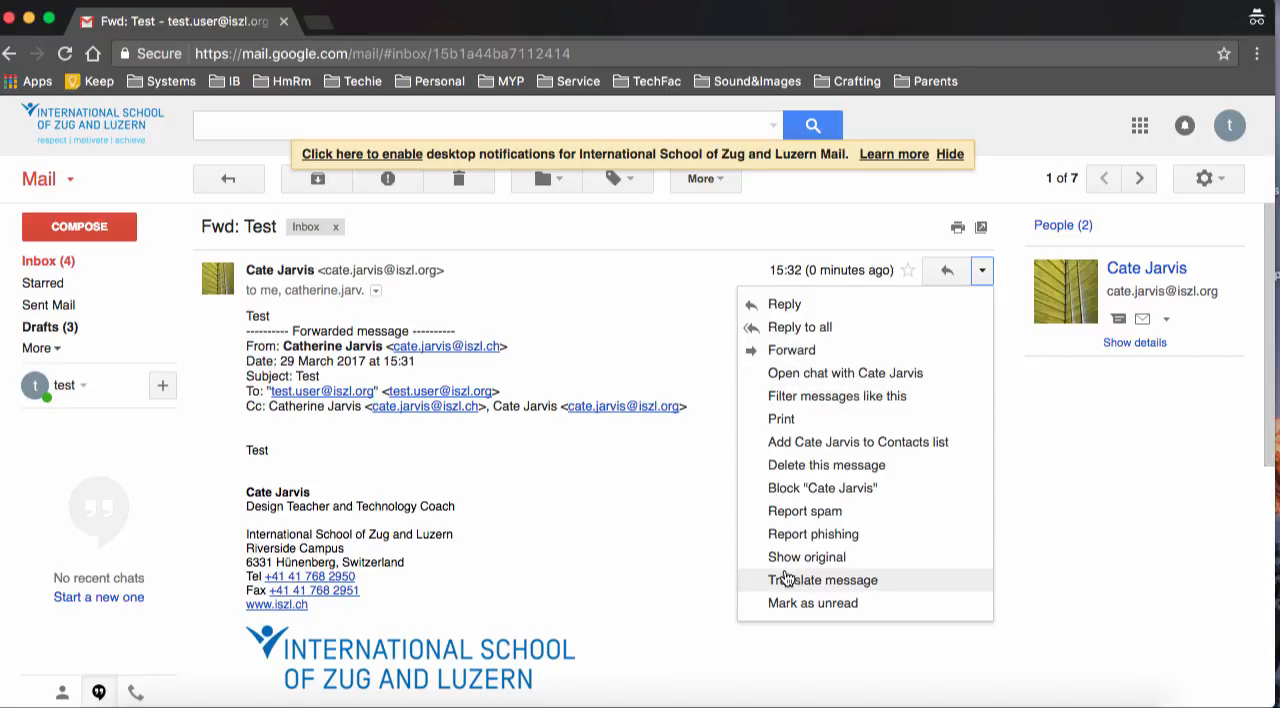
scroll(786, 578, down, 5)
scroll(786, 578, up, 5)
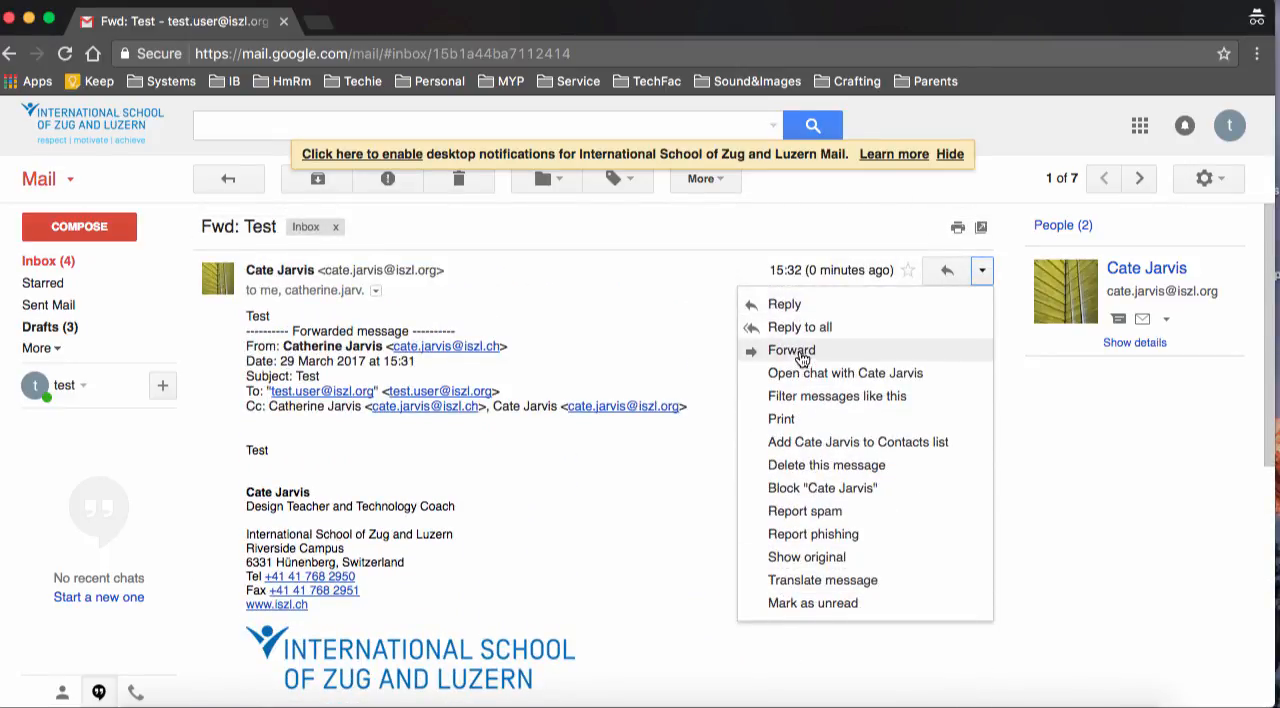
click(48, 261)
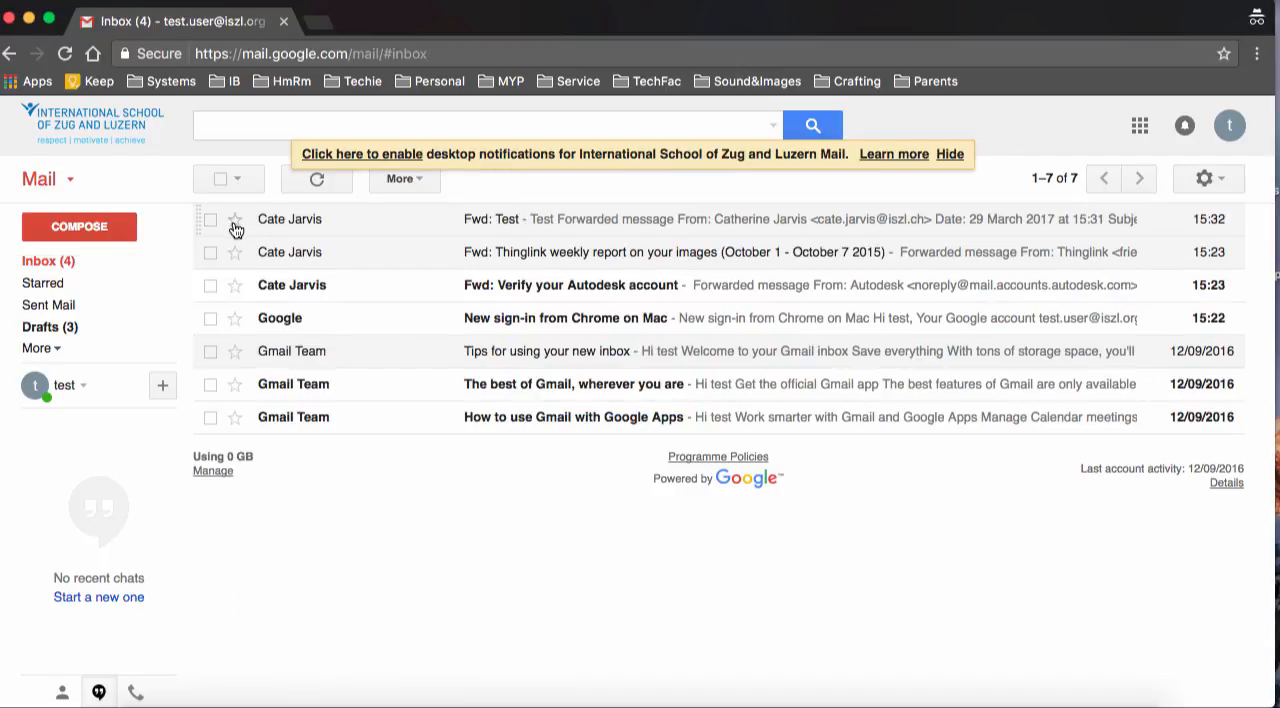
Star the three most recent inbox messages and view the list of starred mail
click(235, 253)
click(236, 287)
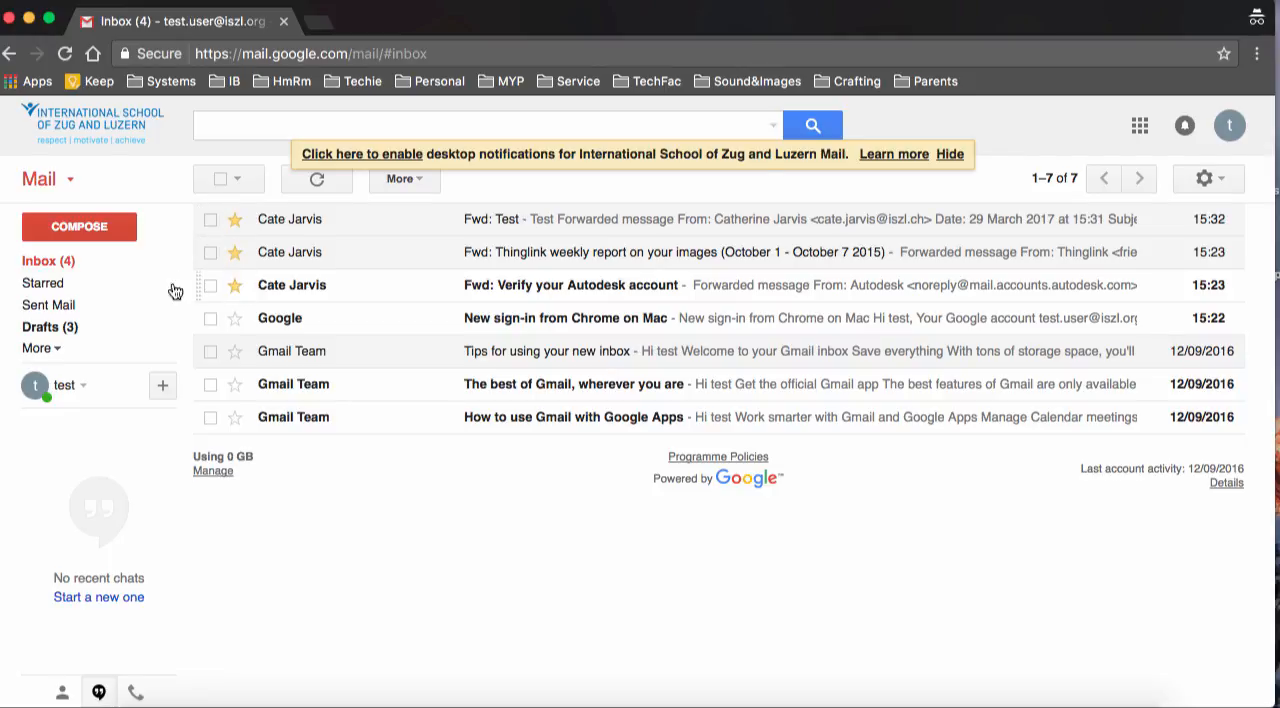
click(60, 289)
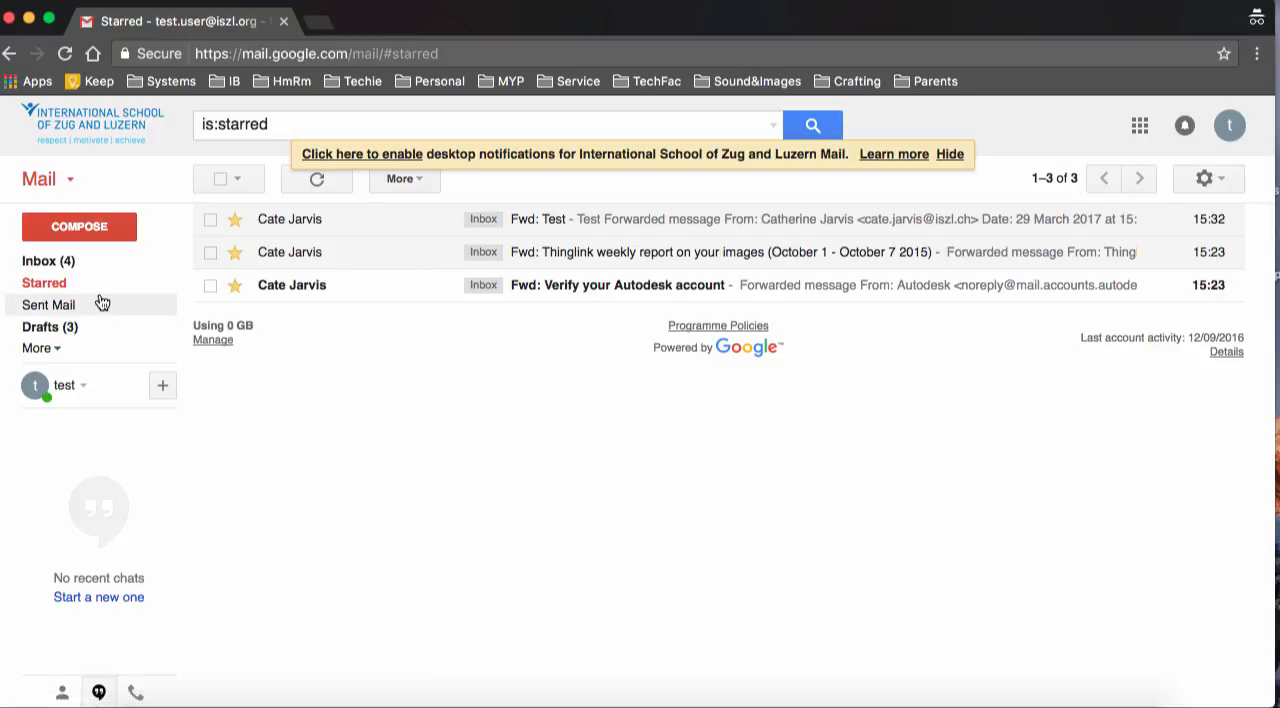
click(58, 353)
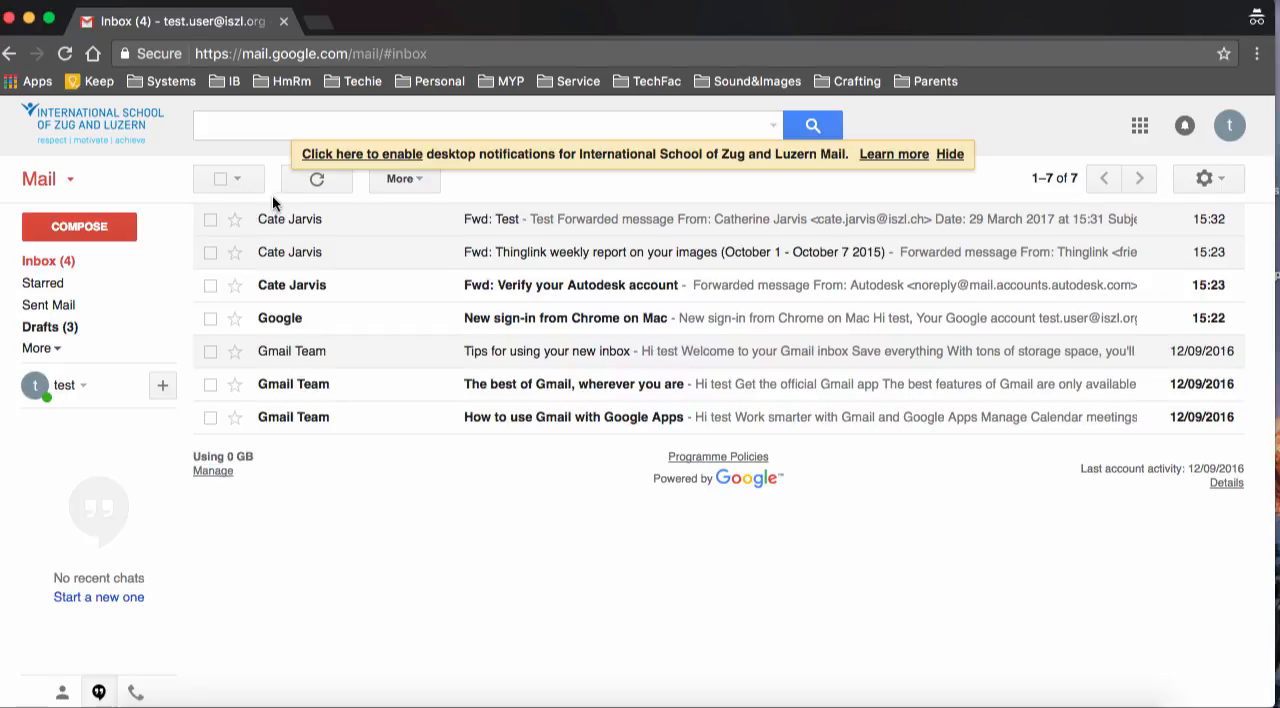
Create a new label named PSHE and apply it to the "Fwd: Test" message
click(210, 219)
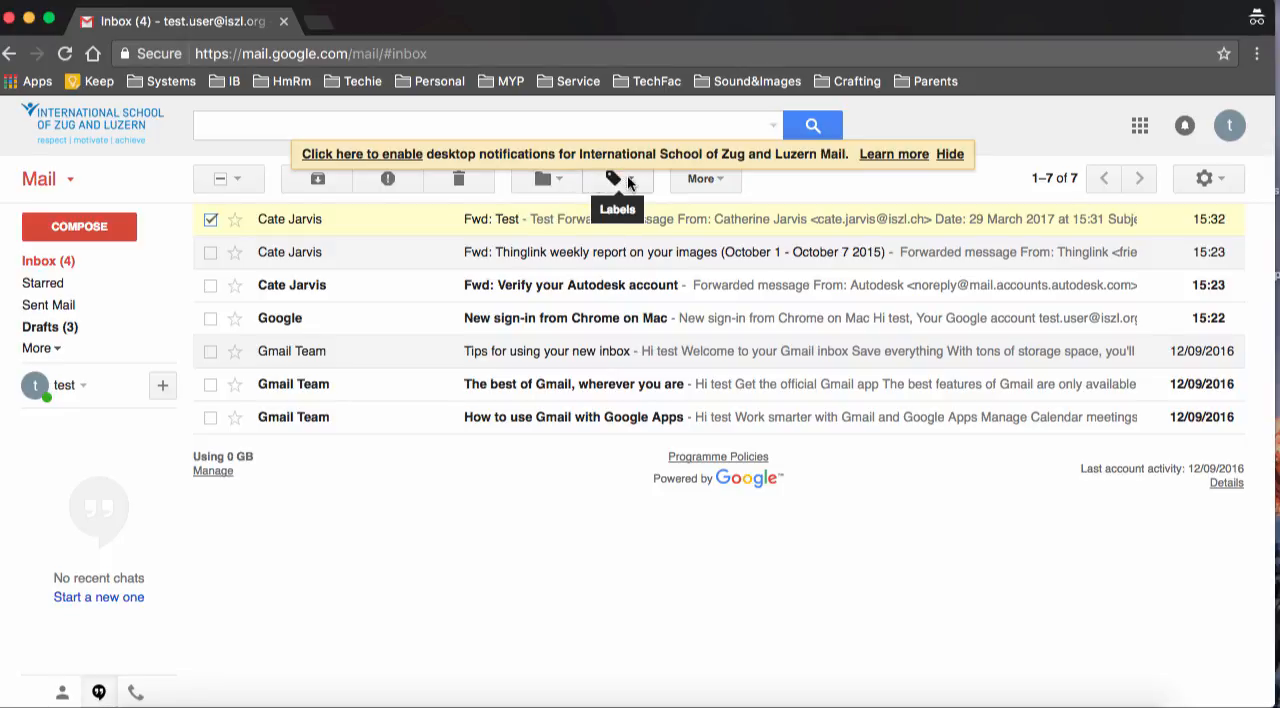
click(628, 181)
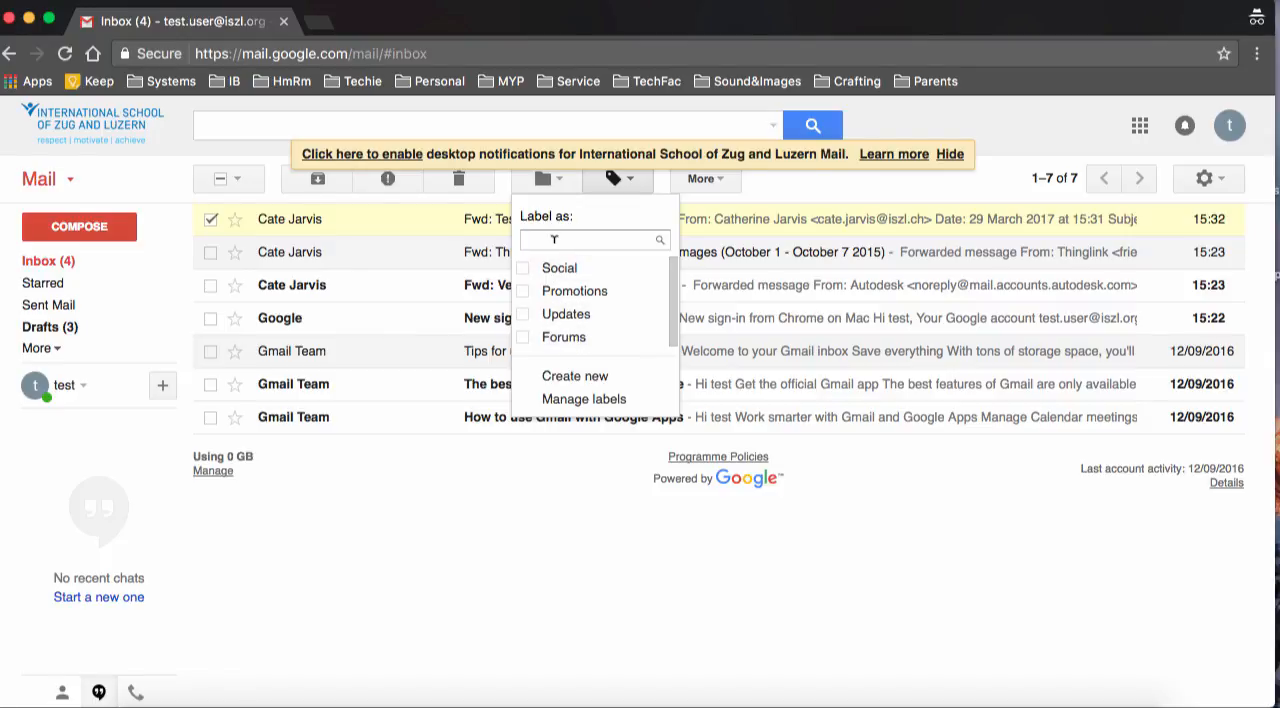
text(PSHE)
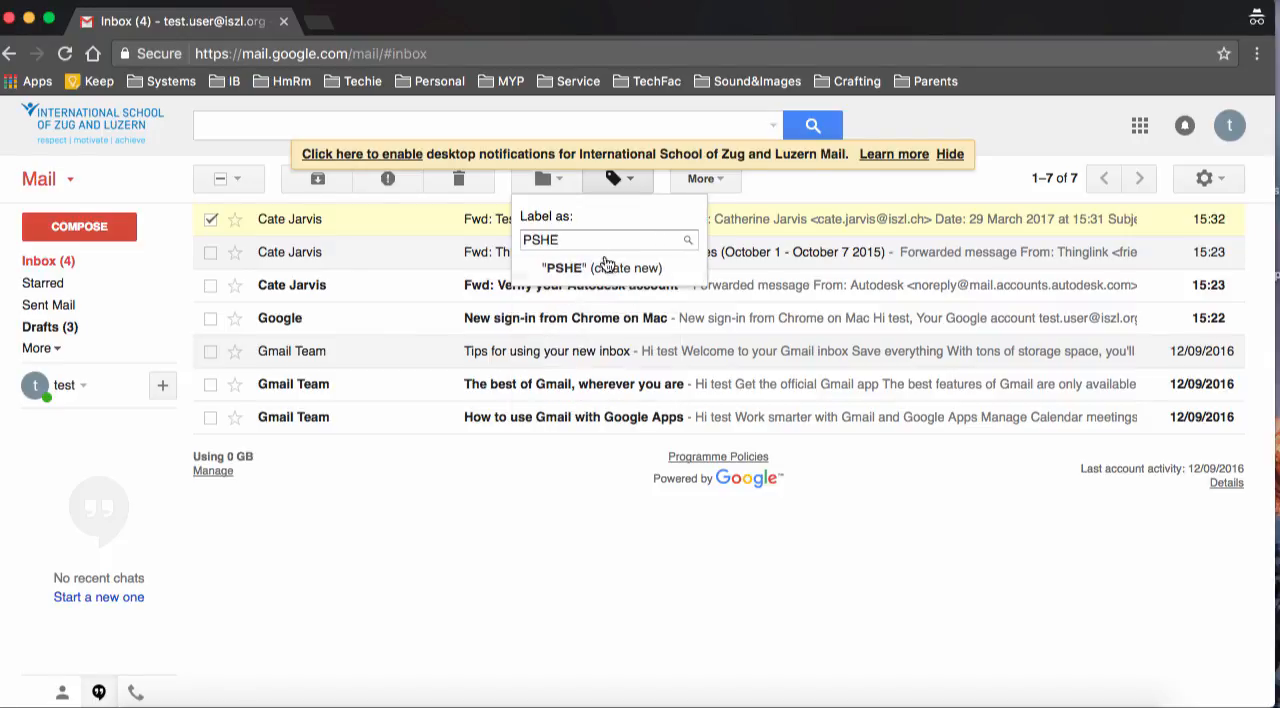
click(600, 270)
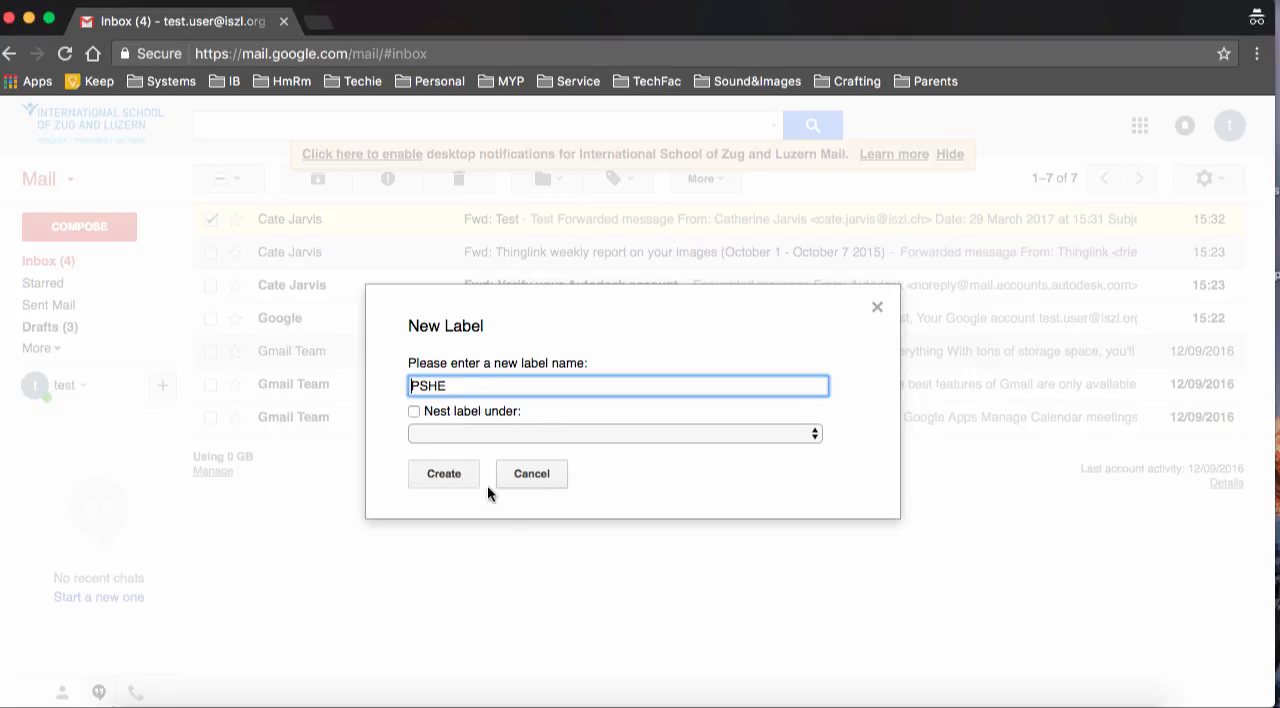
click(454, 475)
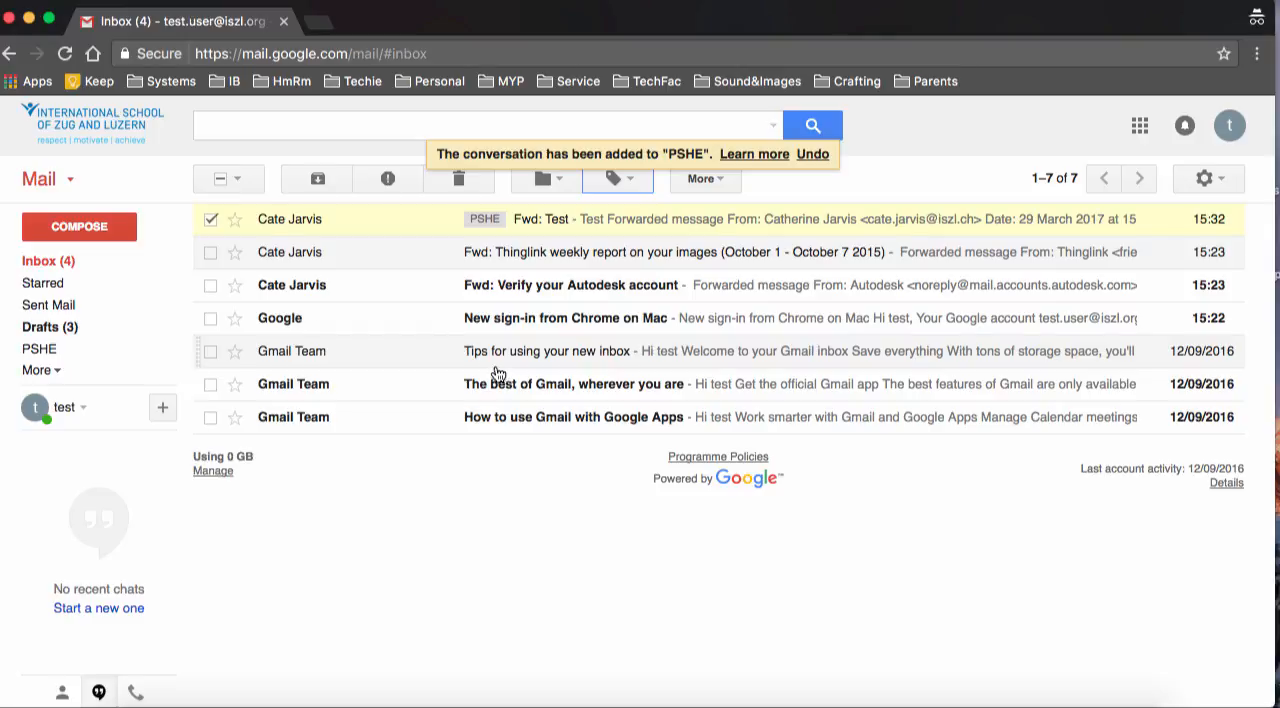
Create a new label named Homeroom and apply it to the "Fwd: Test" message as well
click(630, 179)
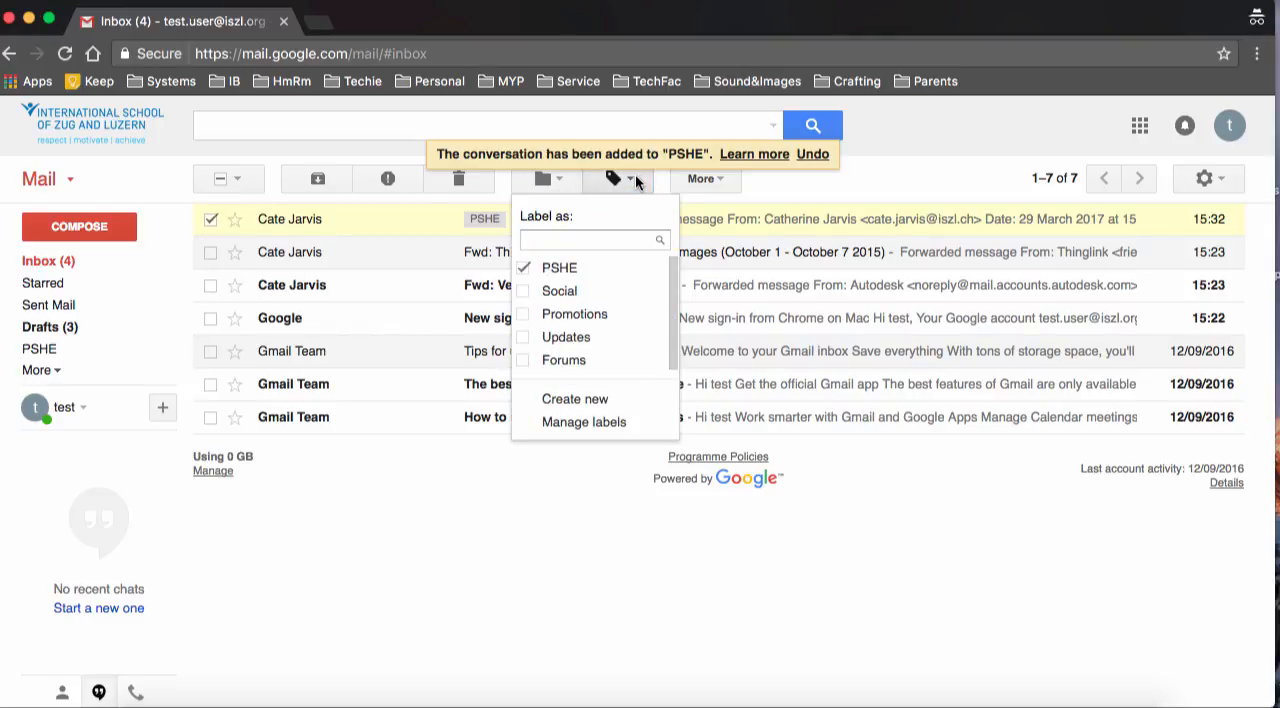
click(210, 219)
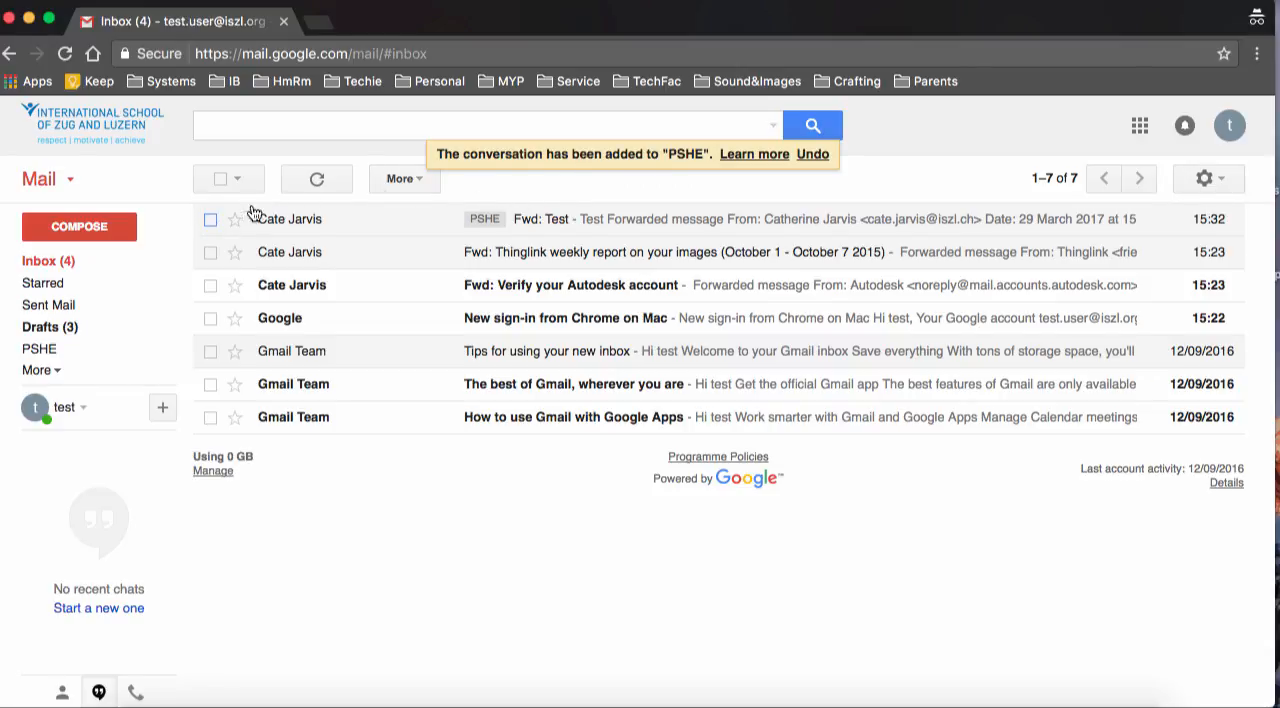
click(210, 219)
click(634, 186)
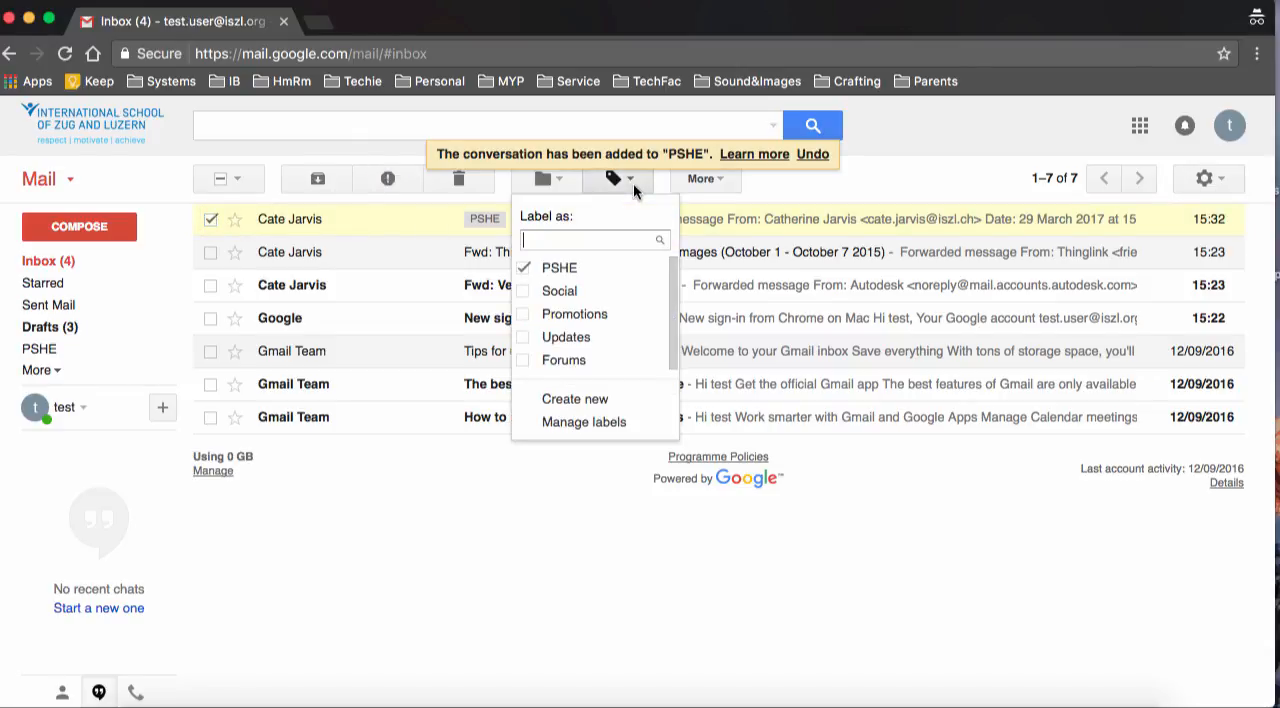
text(Homeroo)
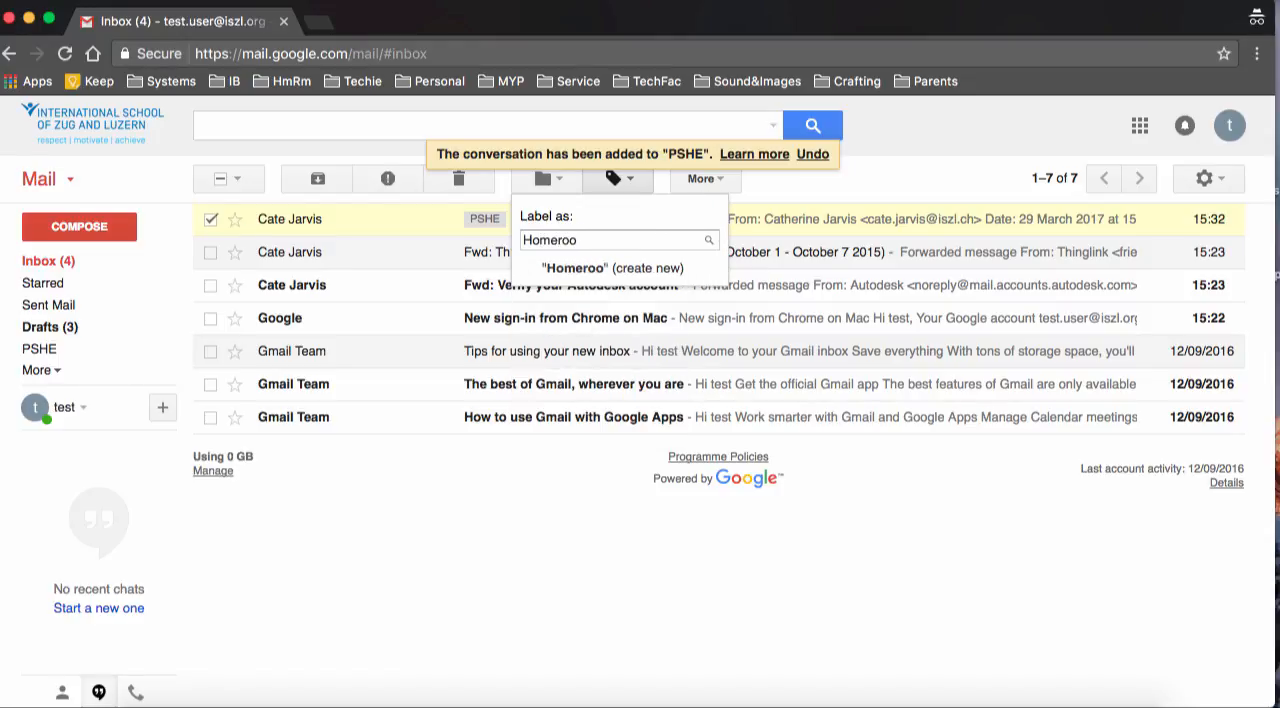
text(m)
click(585, 268)
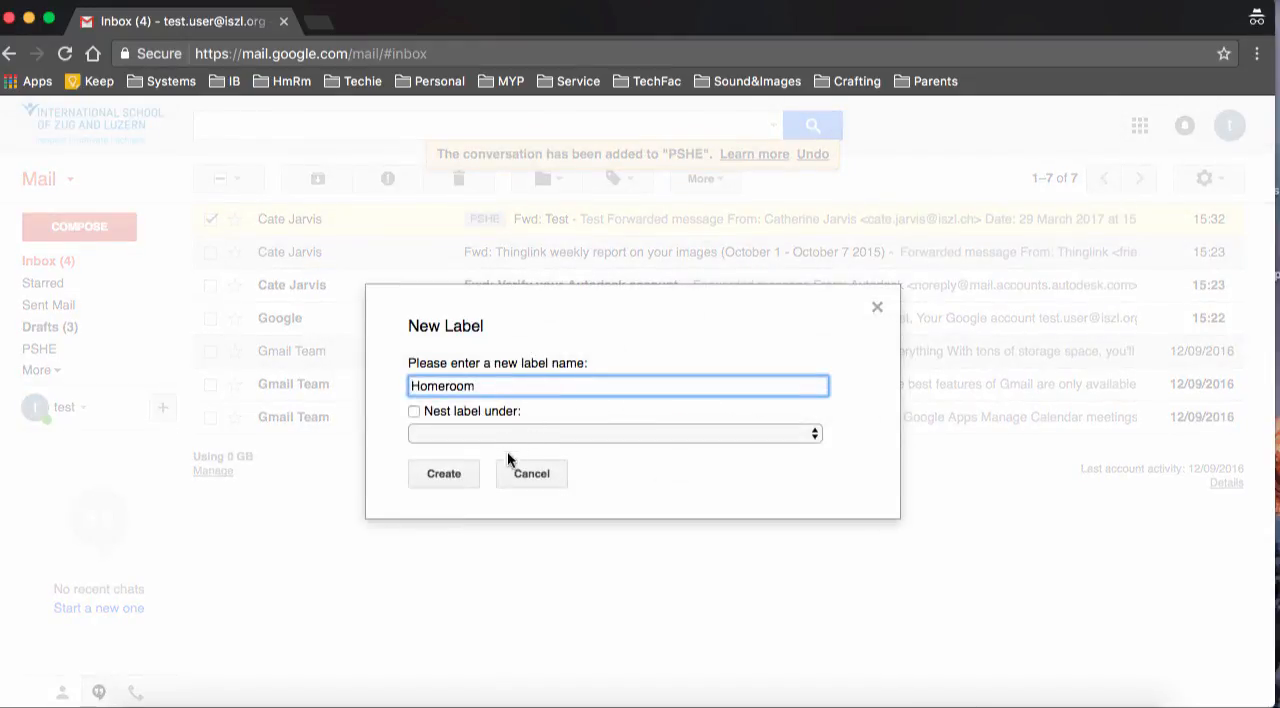
click(467, 473)
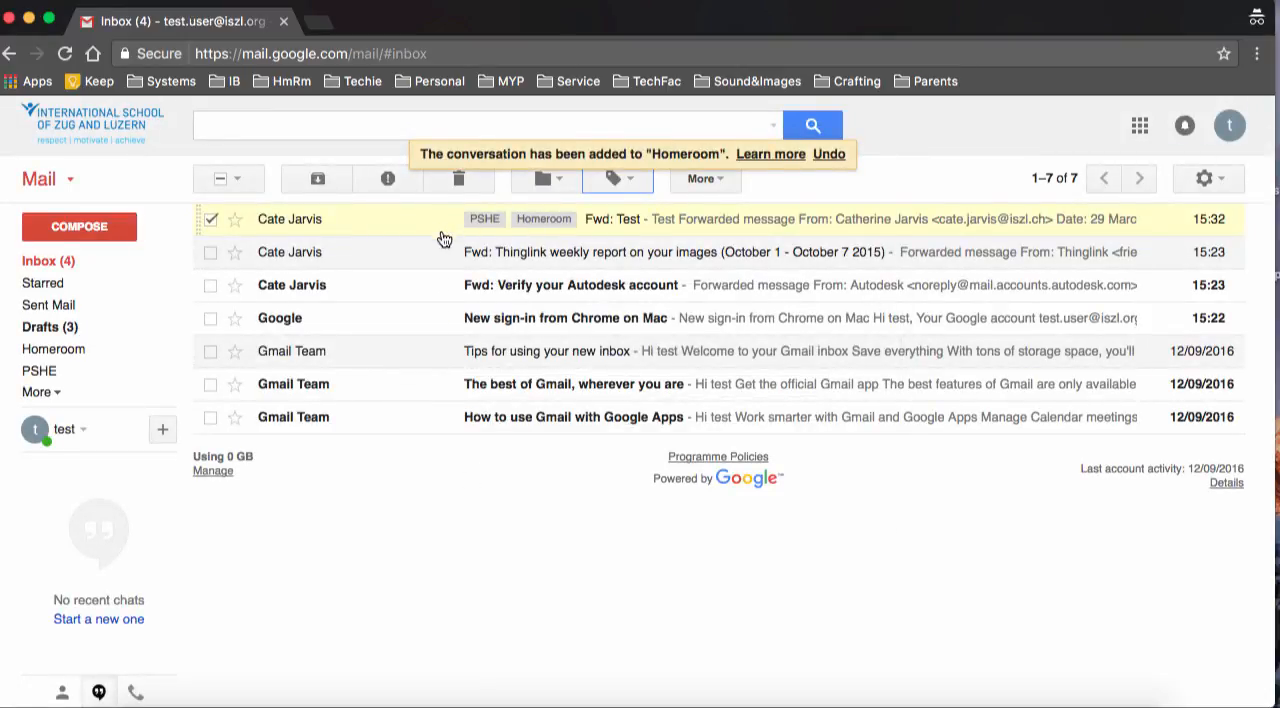
Remove both the Homeroom and PSHE labels from the "Fwd: Test" message
click(634, 179)
click(523, 268)
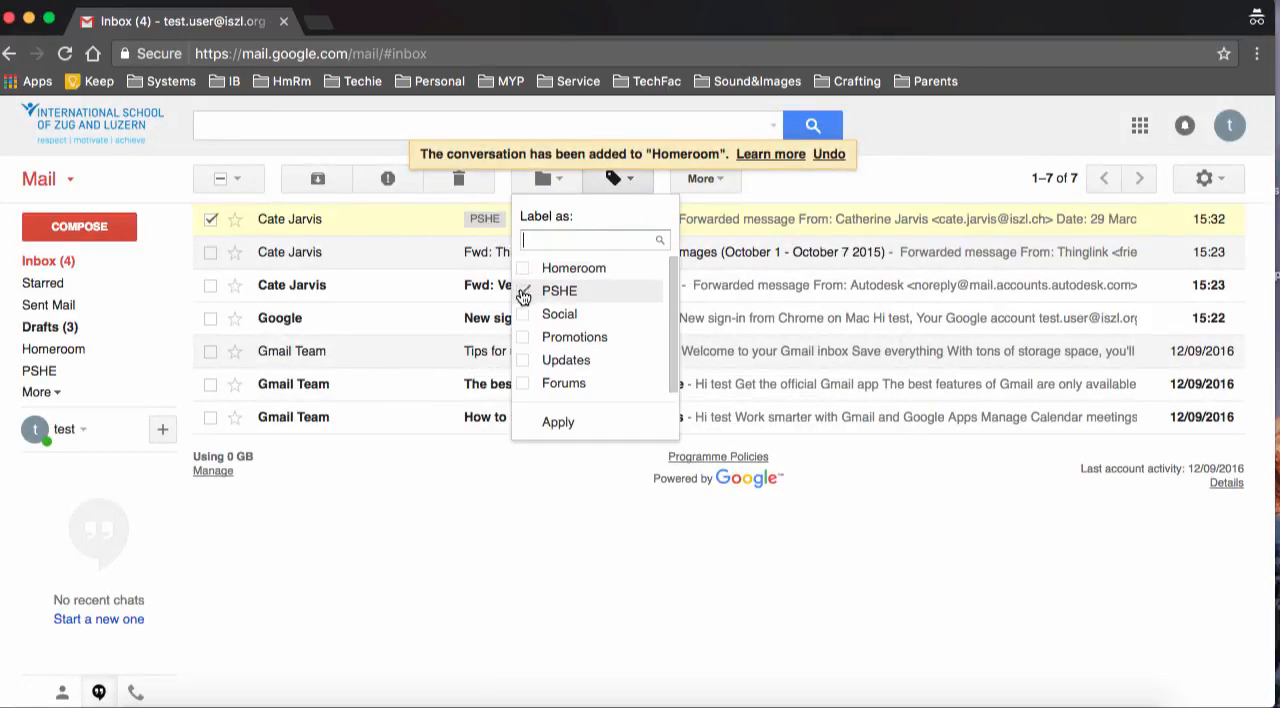
click(523, 290)
click(551, 423)
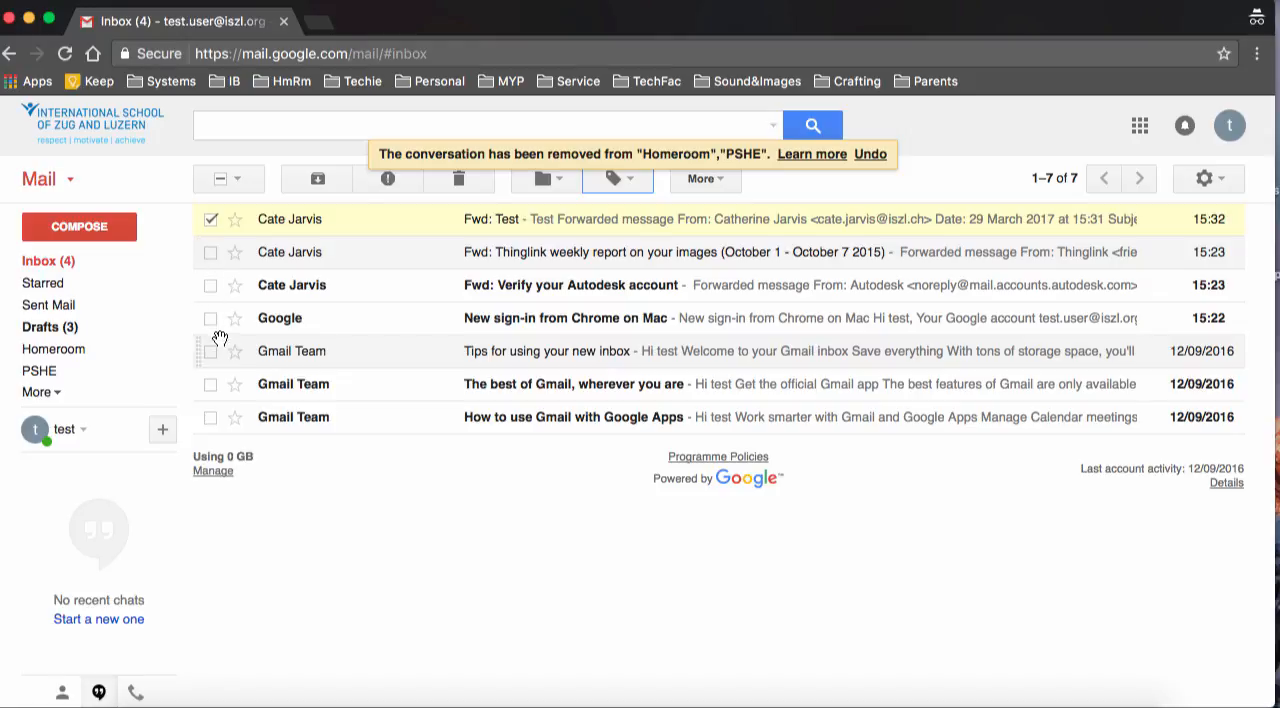
Apply the Homeroom label to the three Gmail Team messages and leave only "Tips for using your new inbox" selected
click(210, 218)
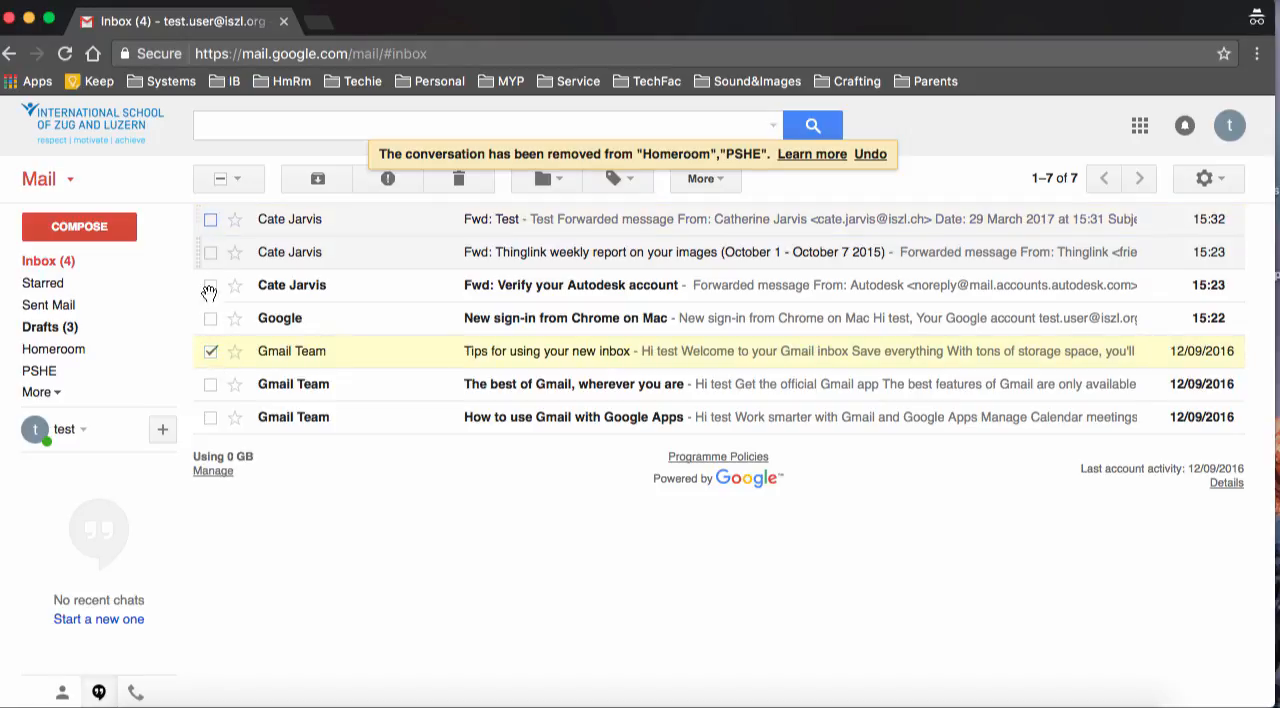
click(210, 384)
click(210, 417)
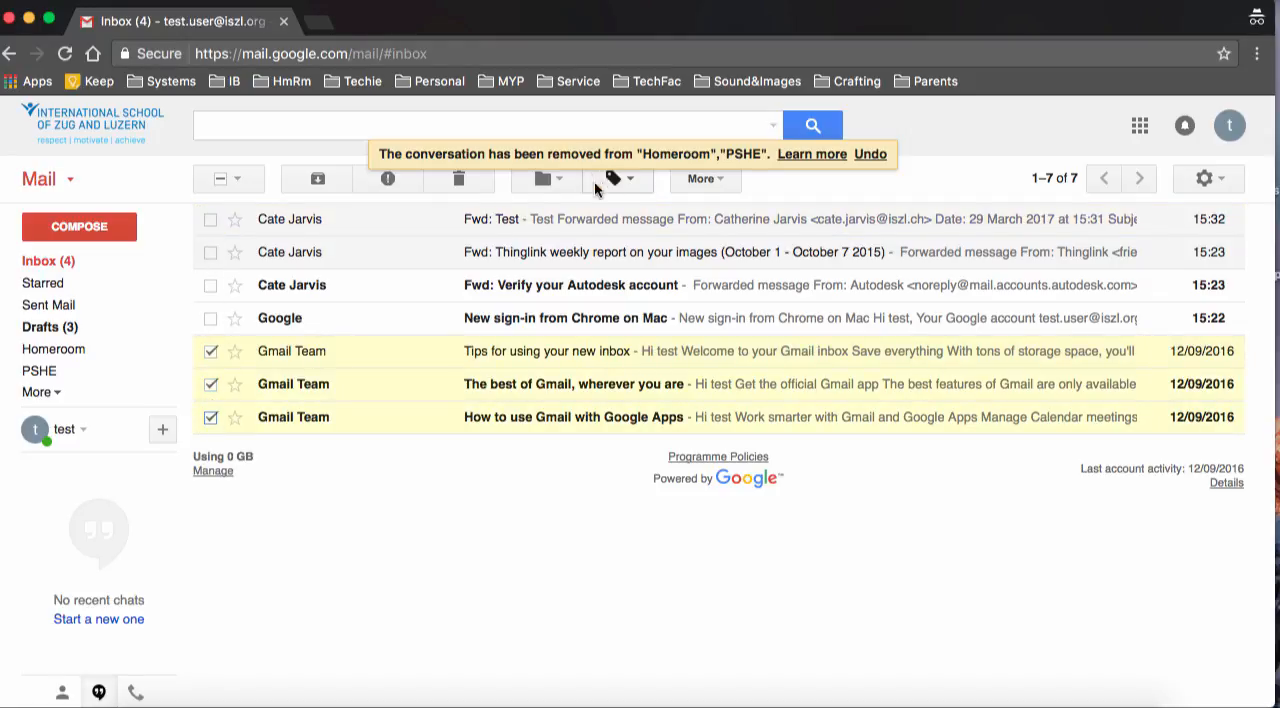
click(630, 184)
click(588, 268)
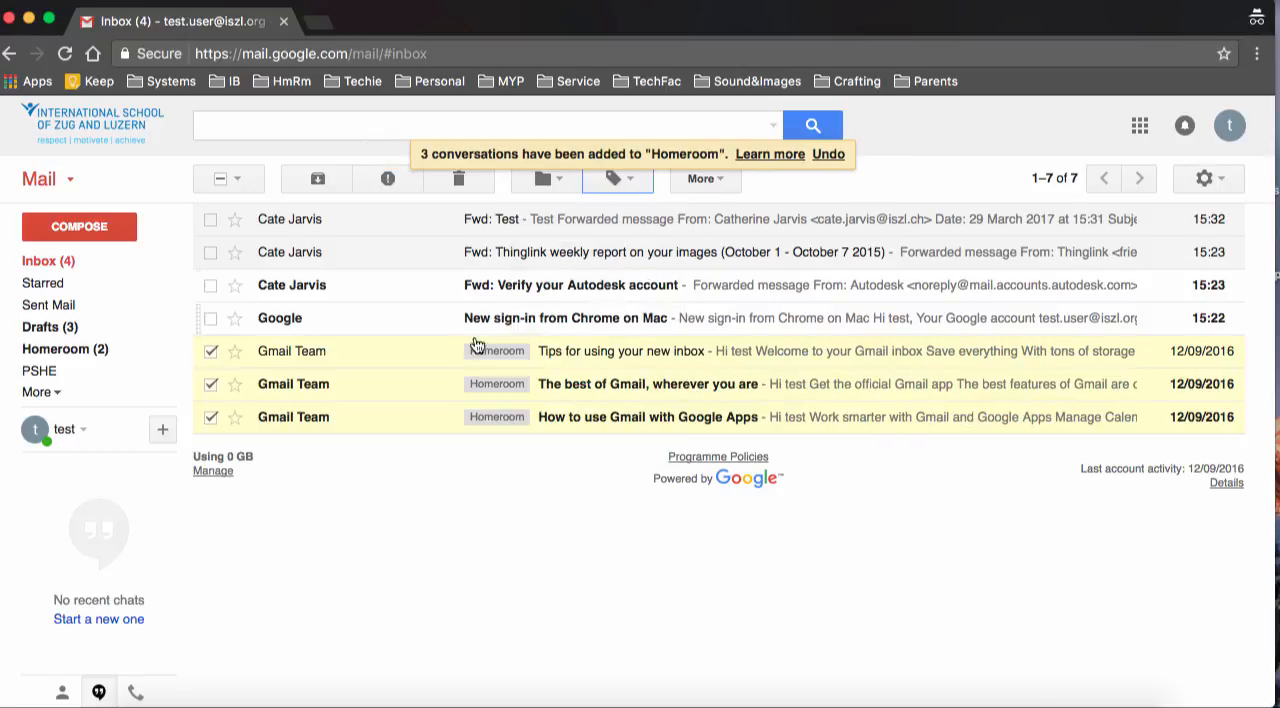
click(210, 384)
click(212, 418)
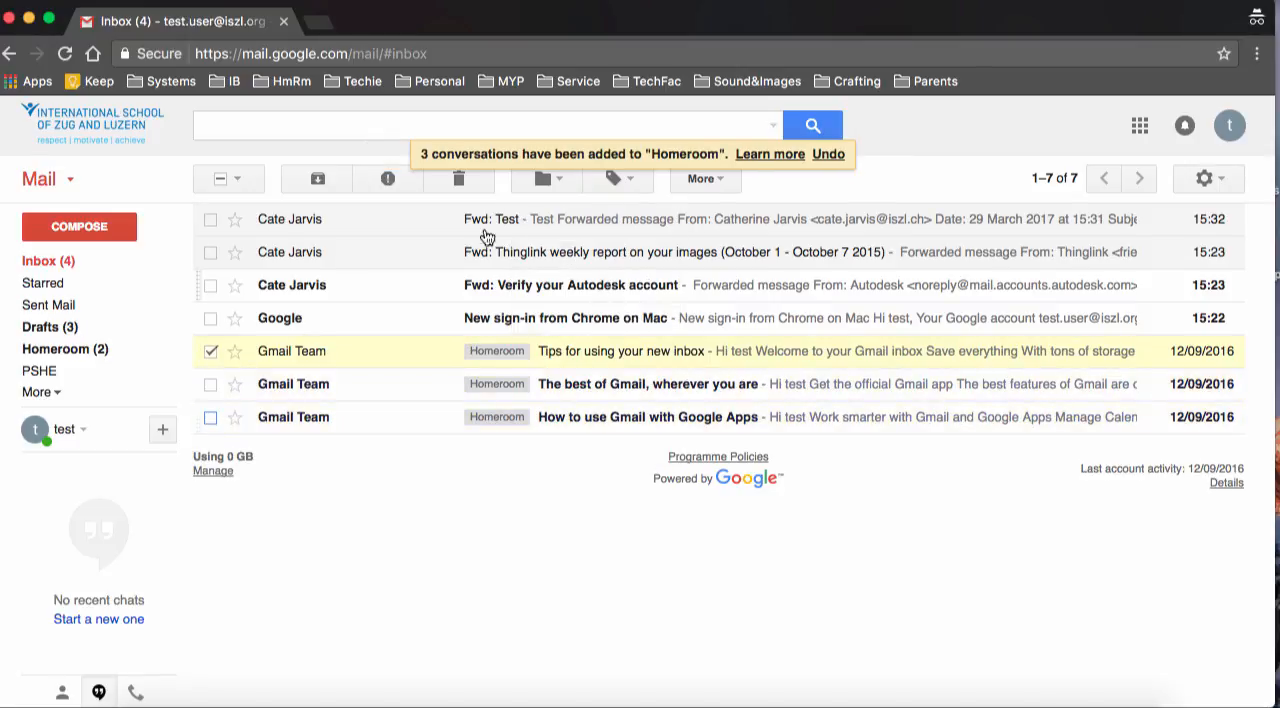
click(614, 180)
click(535, 298)
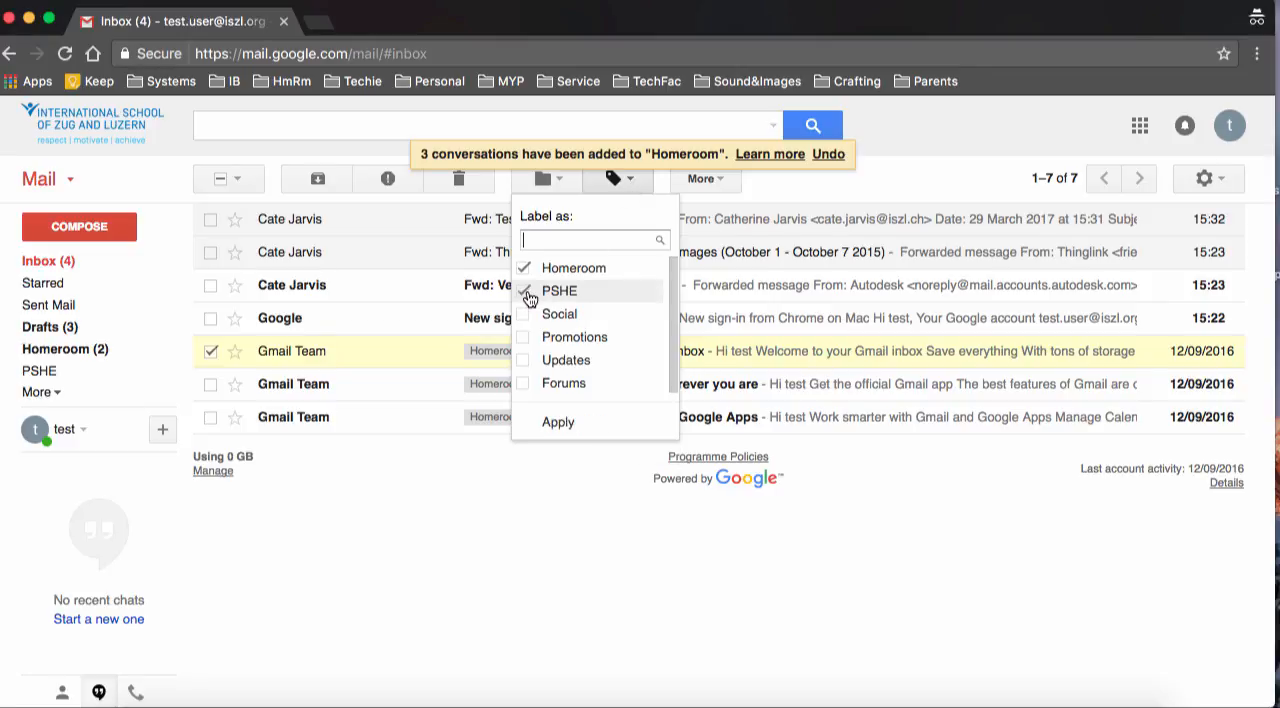
click(501, 488)
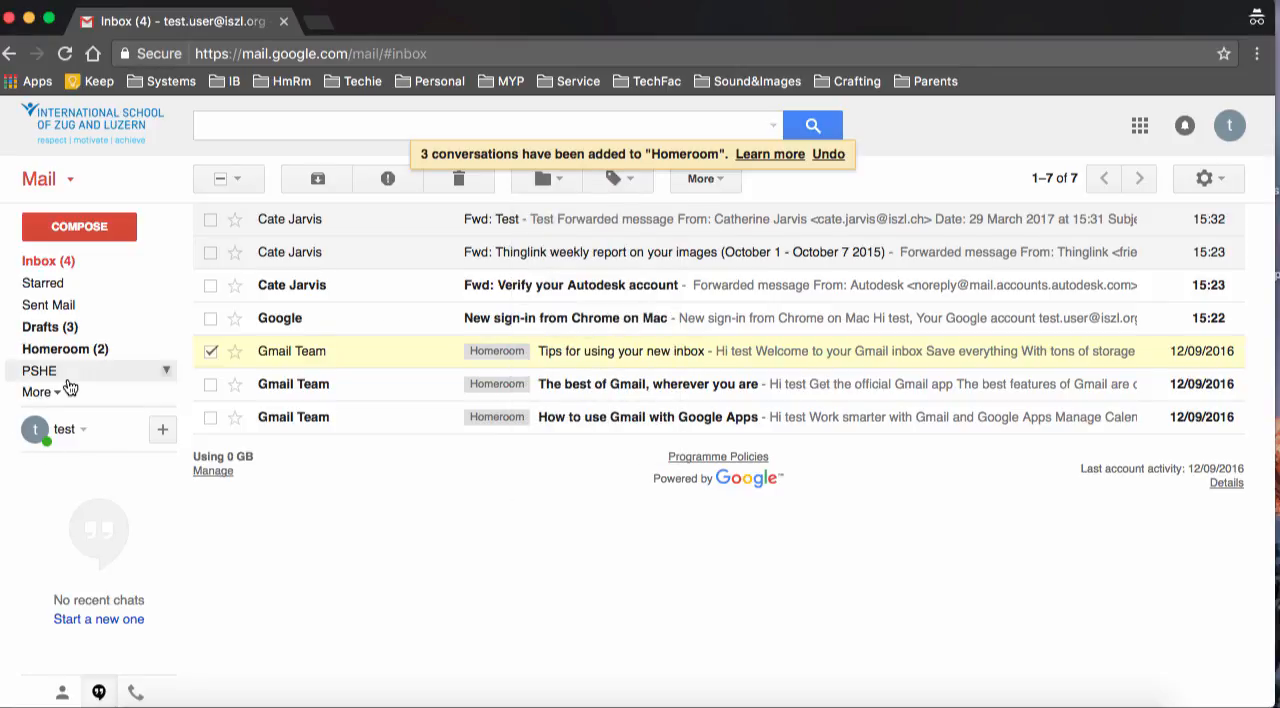
View the messages filed under the PSHE and Homeroom labels, and return to the inbox
click(40, 392)
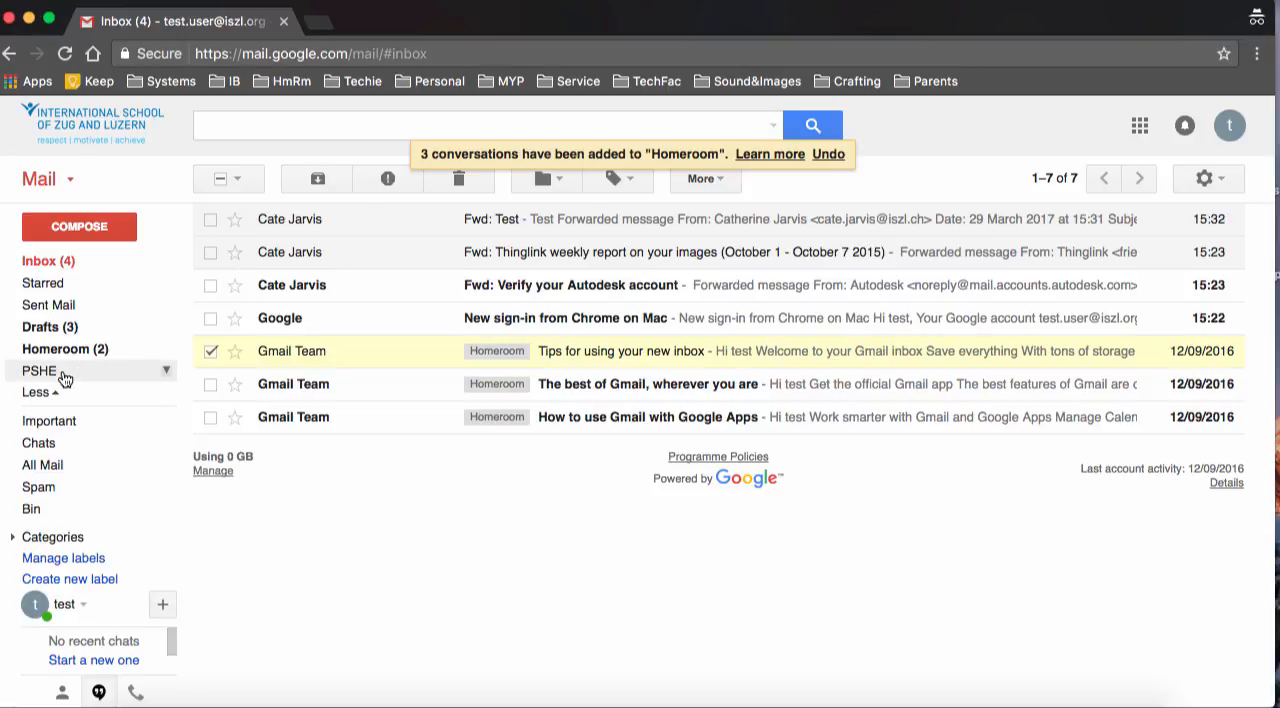
click(63, 371)
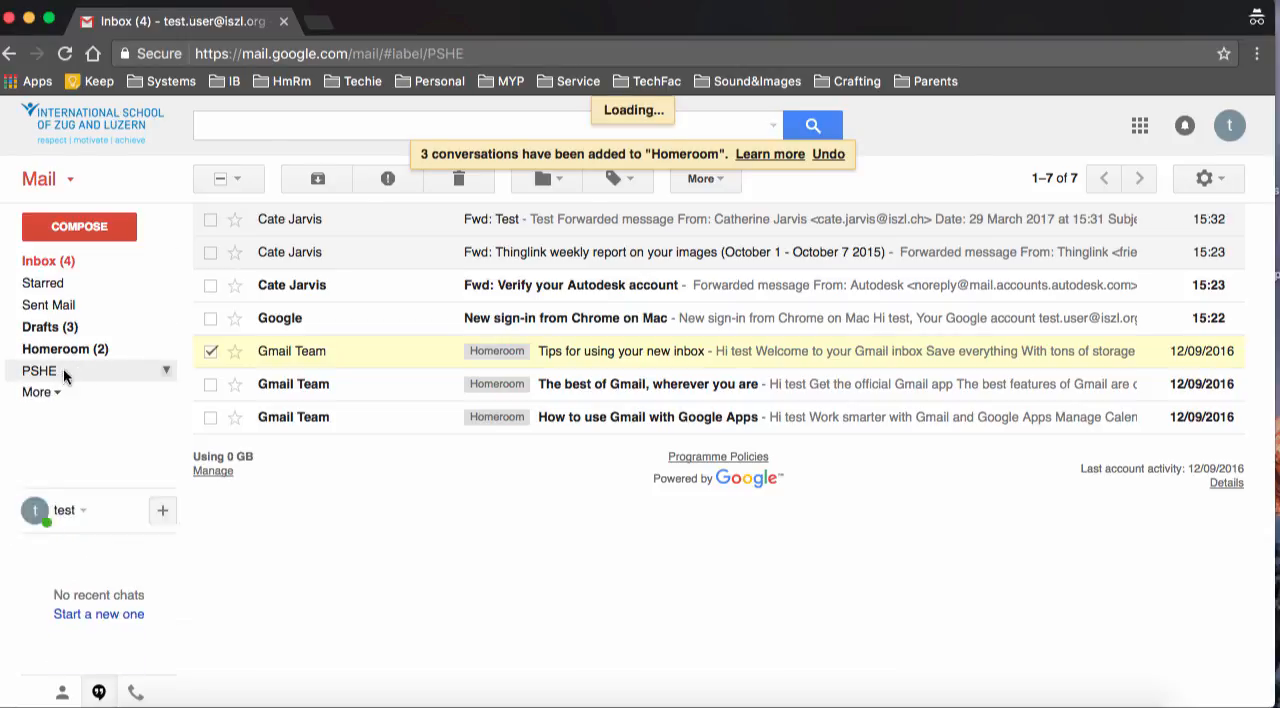
click(82, 358)
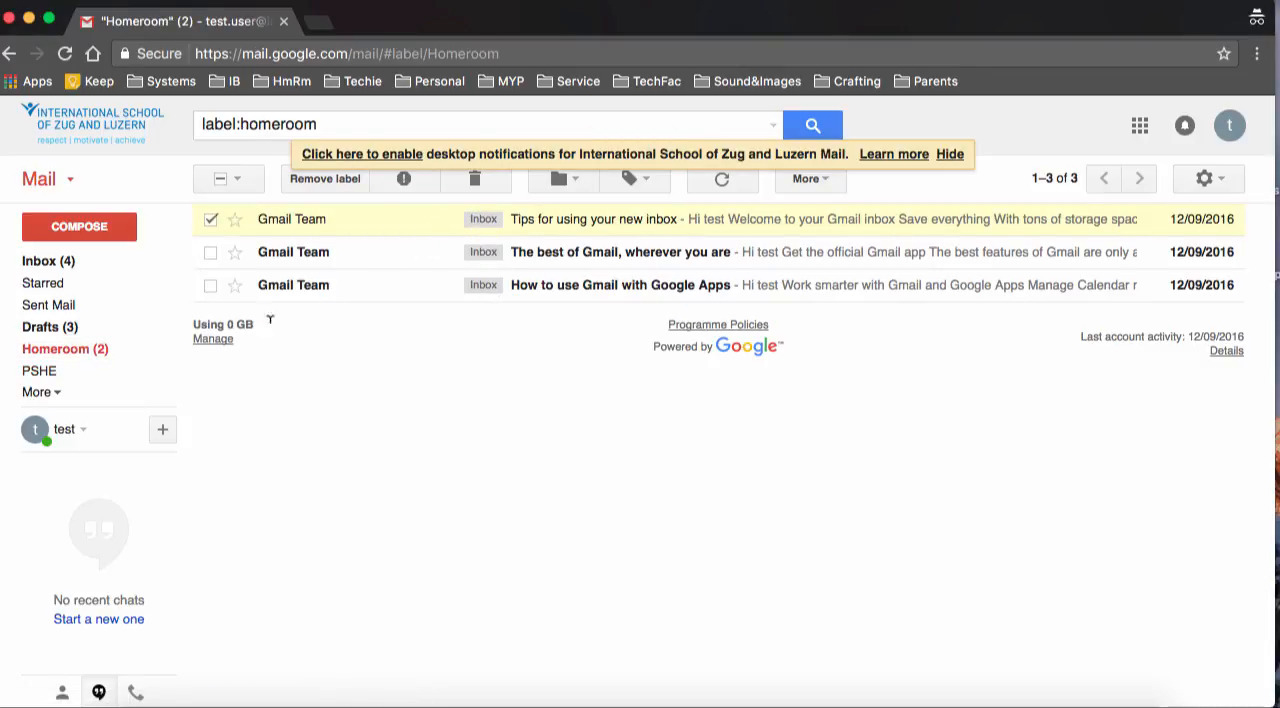
click(46, 261)
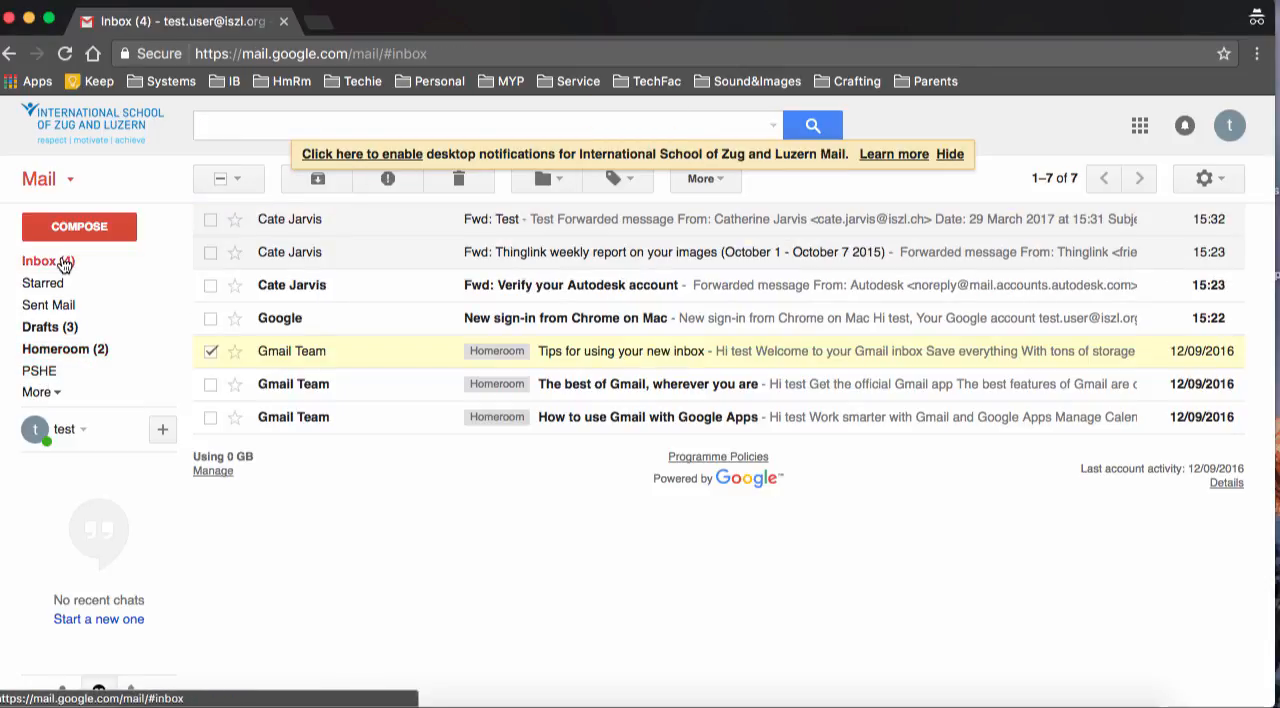
Add the PSHE label to "Tips for using your new inbox", check the PSHE message list and return to the inbox
click(630, 178)
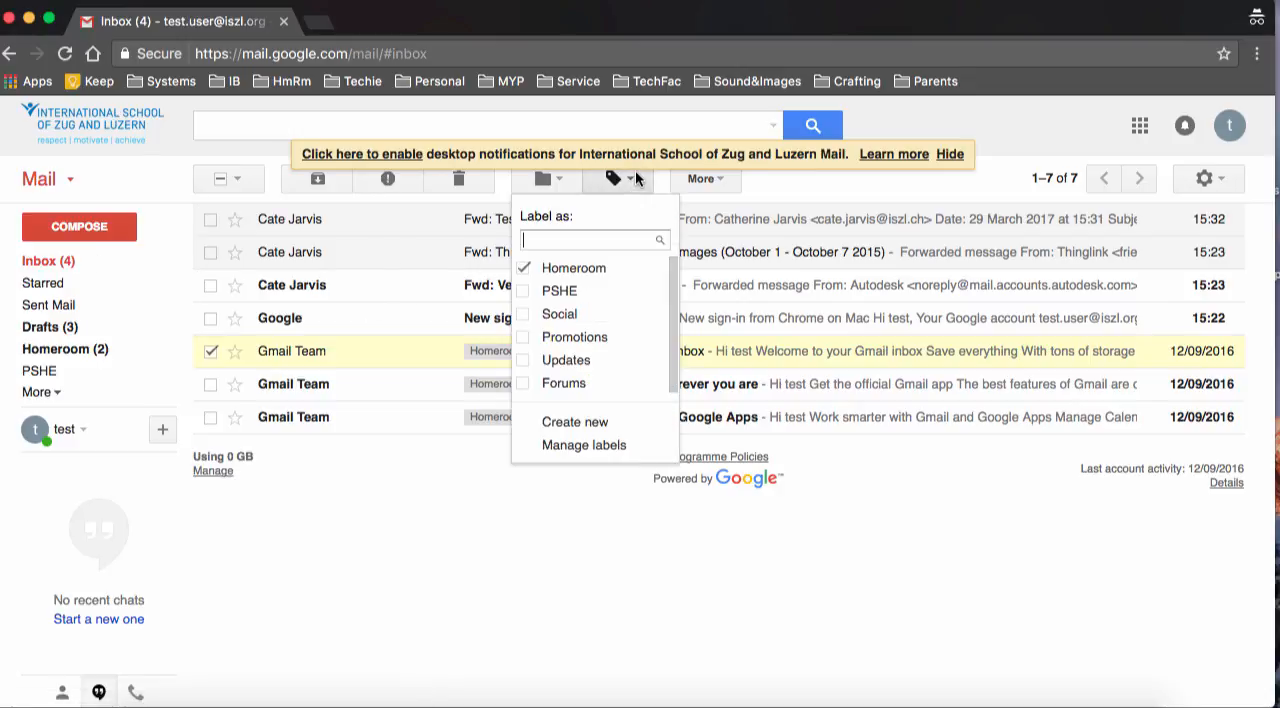
click(521, 294)
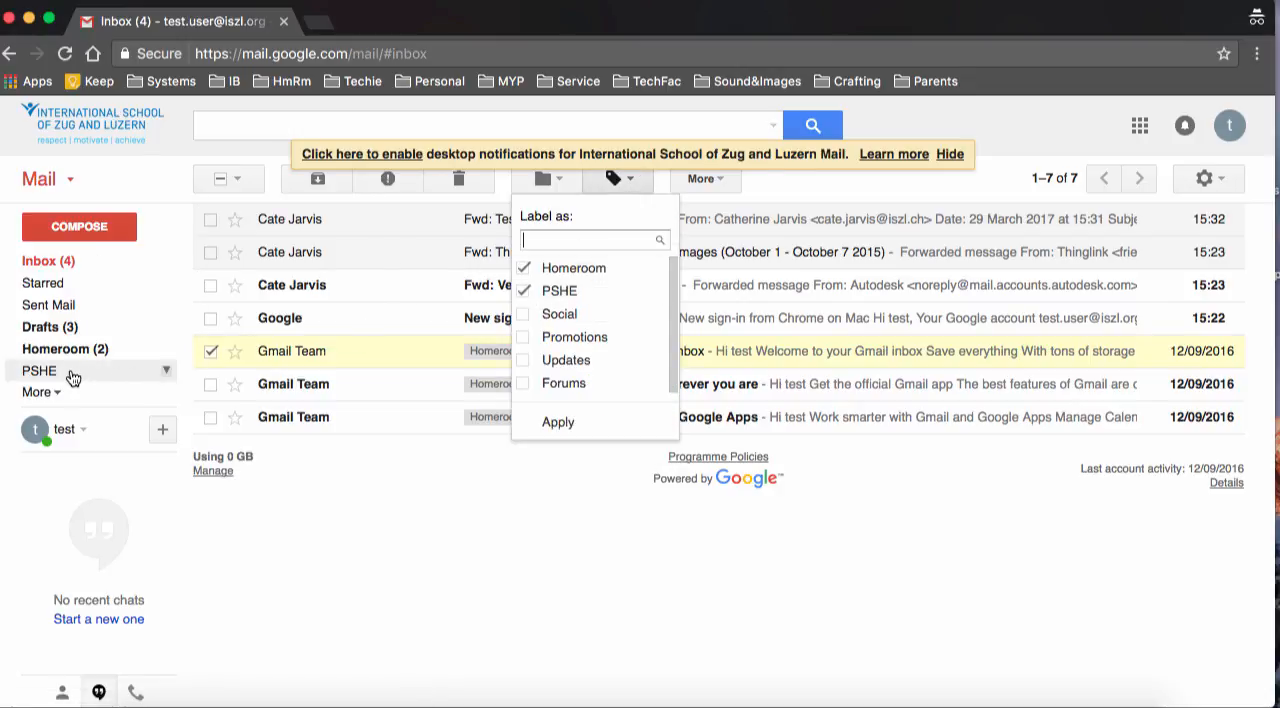
click(579, 423)
click(45, 371)
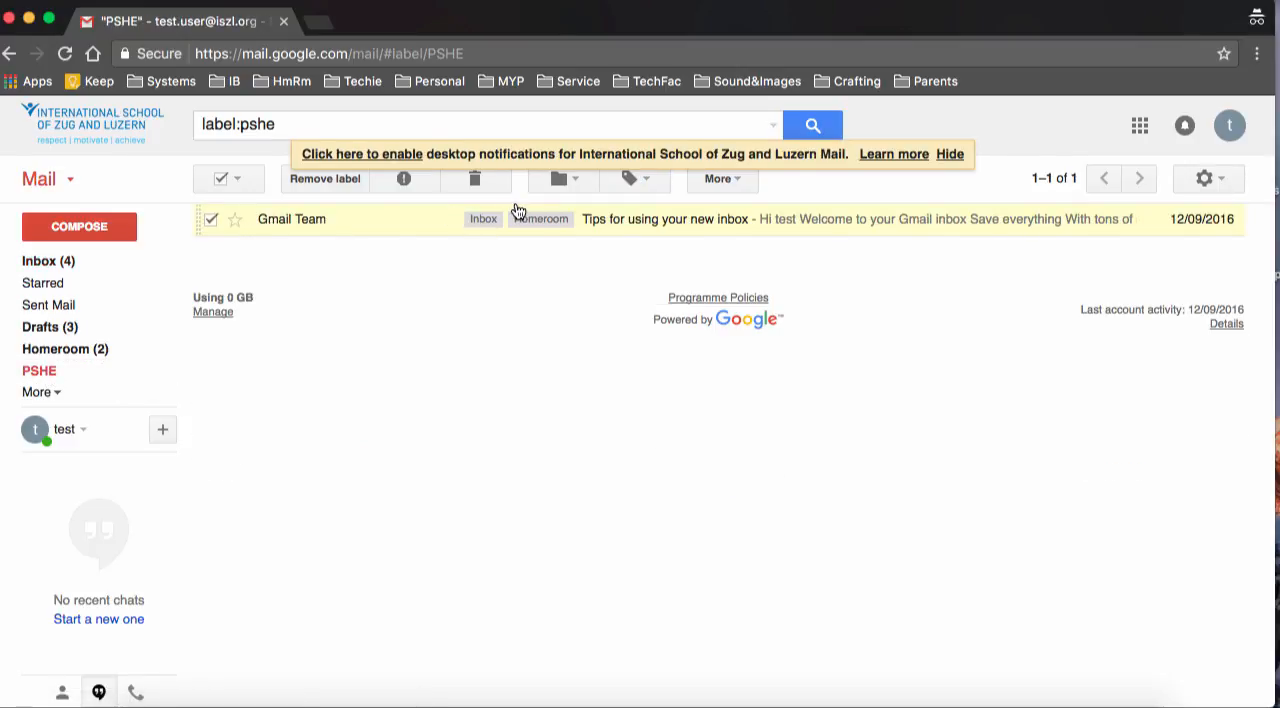
click(65, 266)
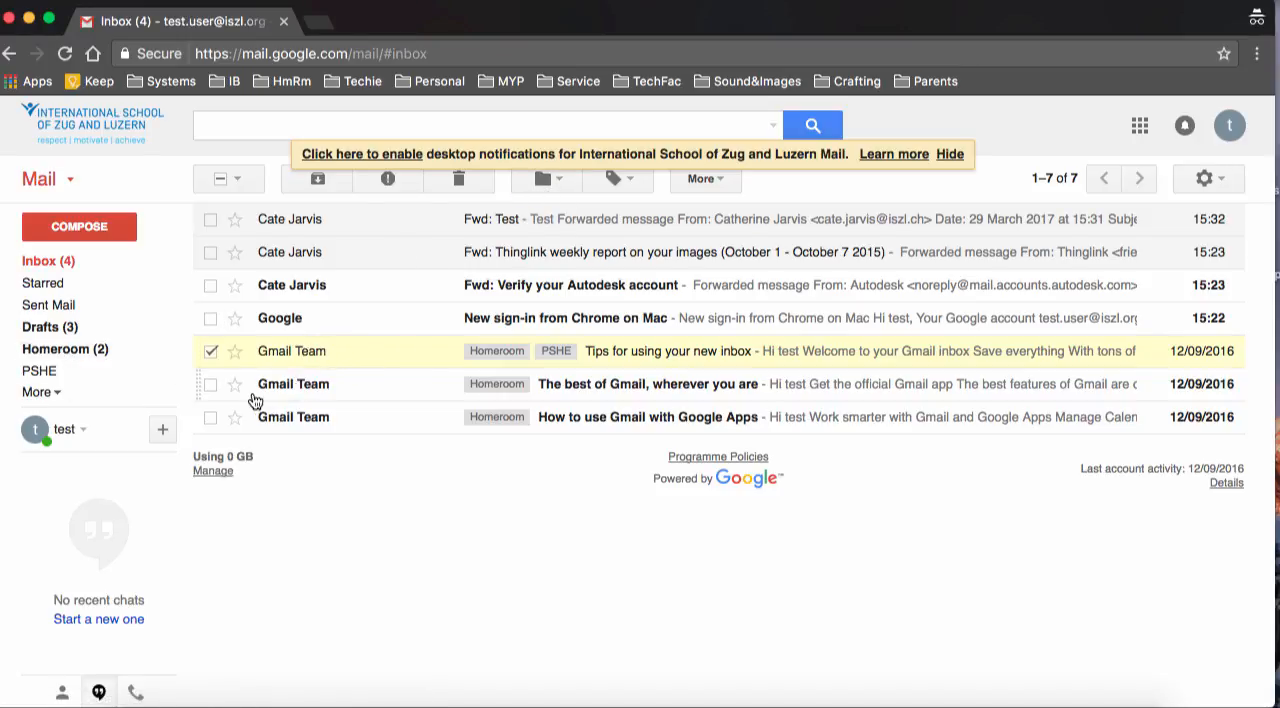
Move the messages "The best of Gmail, wherever you are" and "How to use Gmail with Google Apps" from the inbox to Homeroom
click(210, 351)
click(210, 384)
click(210, 417)
drag(325, 387, 290, 386)
click(565, 180)
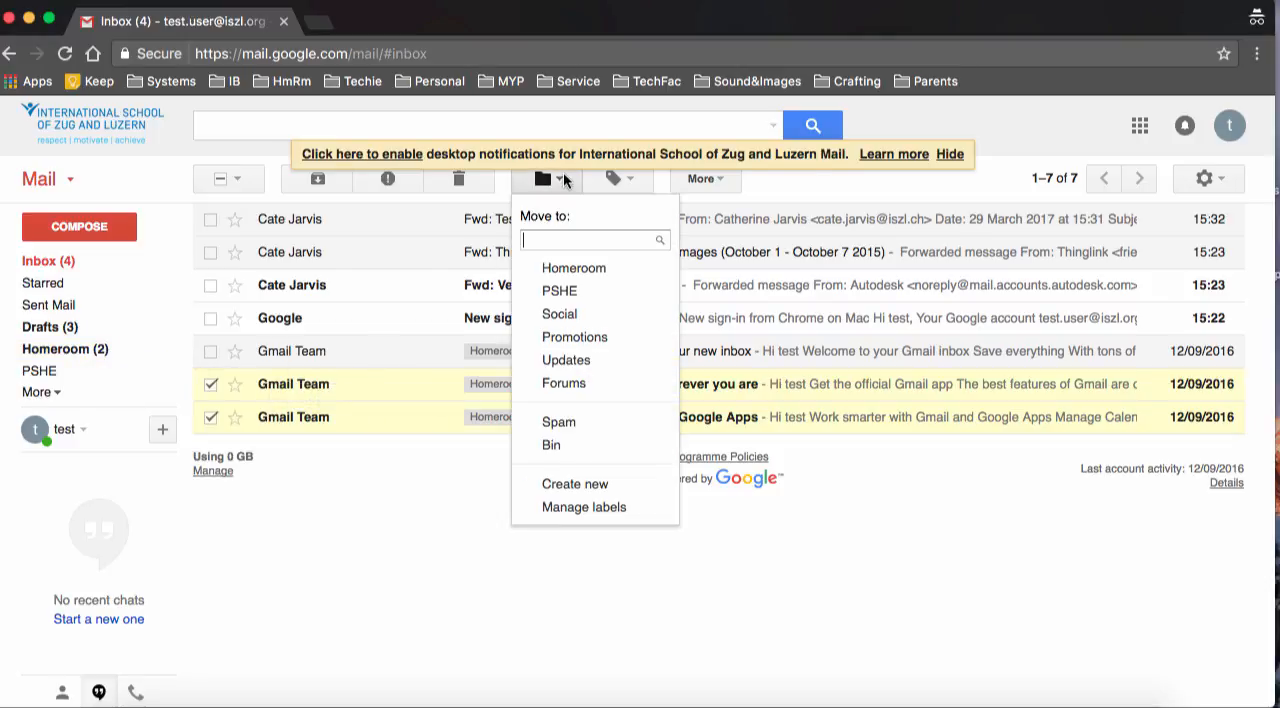
click(571, 271)
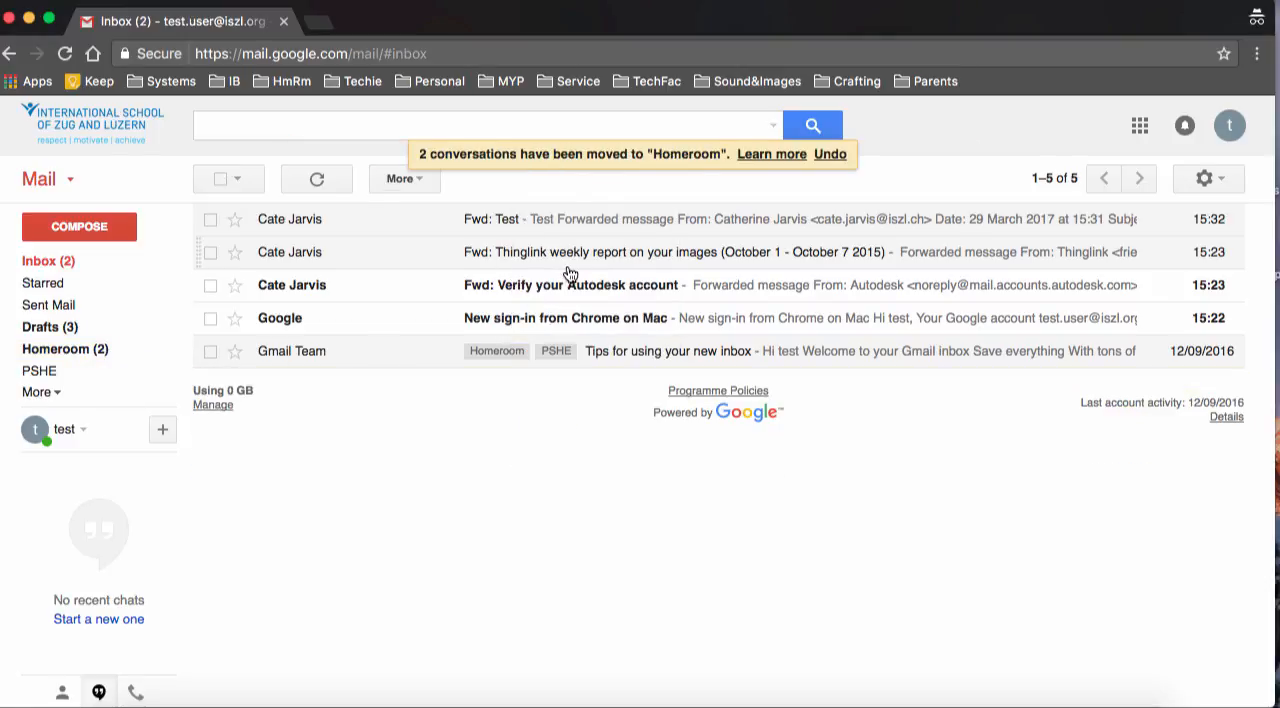
Move "The best of Gmail, wherever you are" from the Homeroom list back to the inbox, and return to the inbox
click(70, 349)
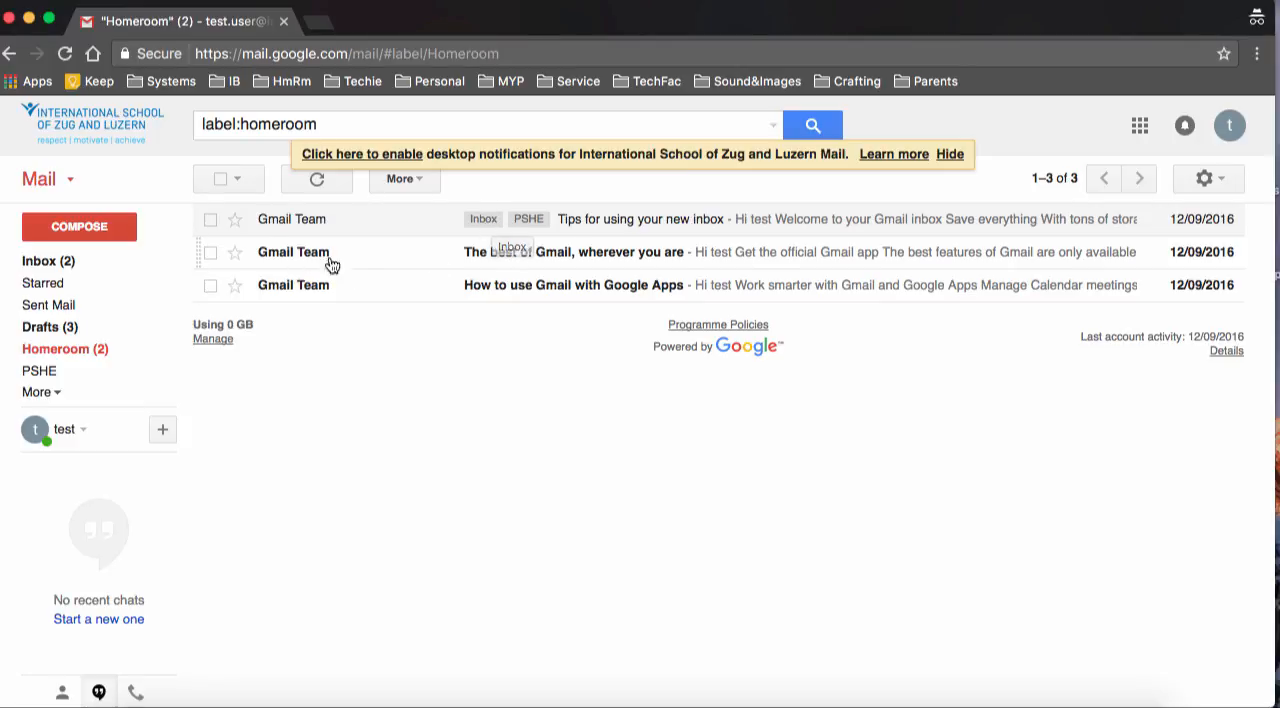
drag(364, 259, 79, 260)
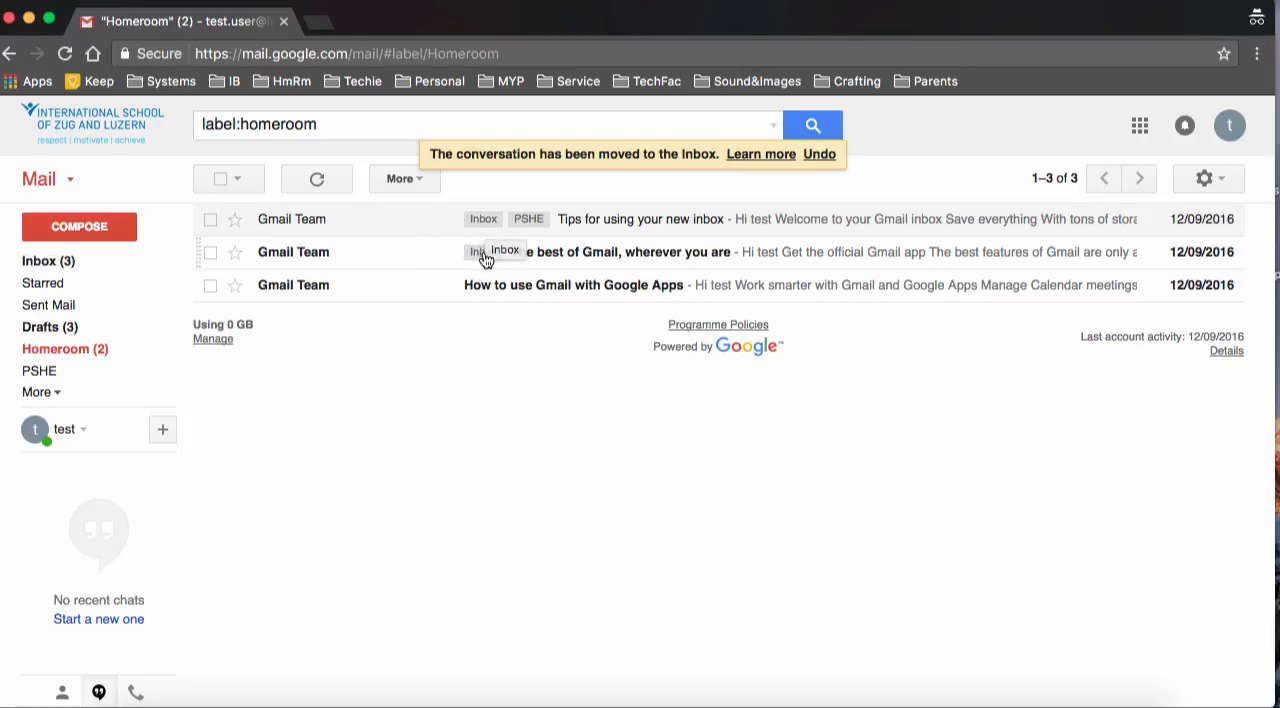
click(69, 262)
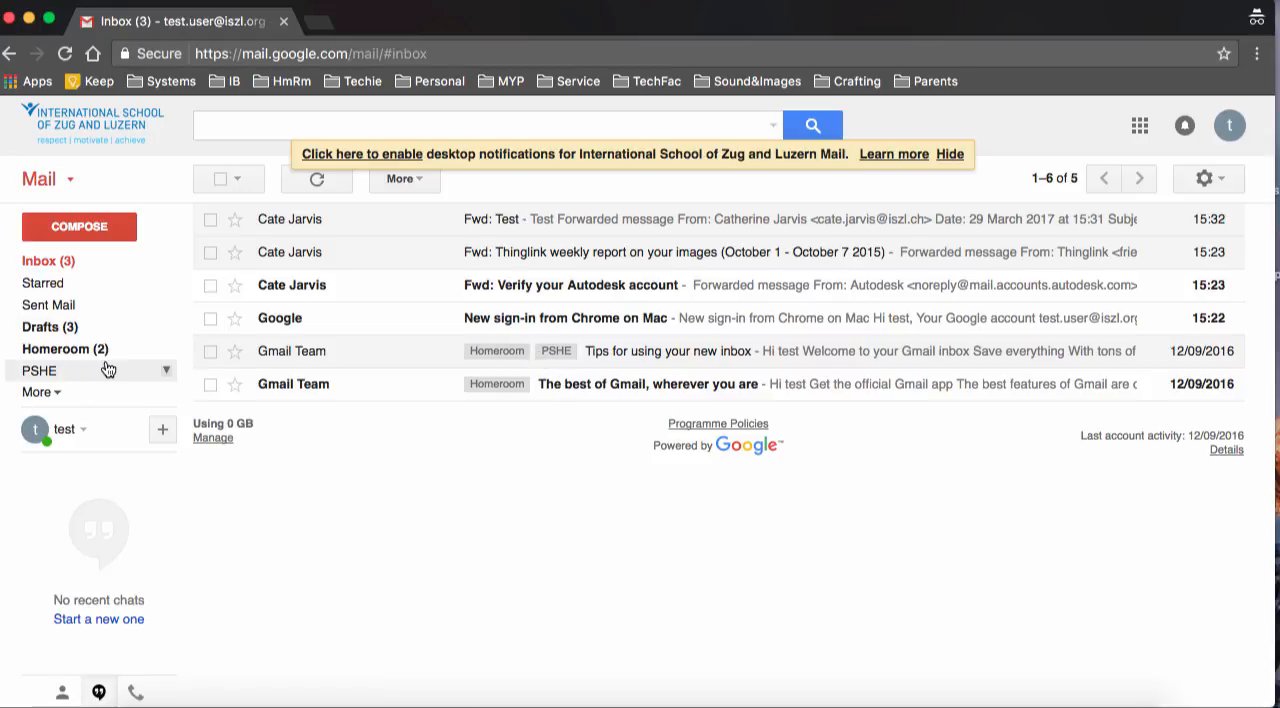
Select all inbox messages, view the additional actions available for them, and clear the selection
click(220, 179)
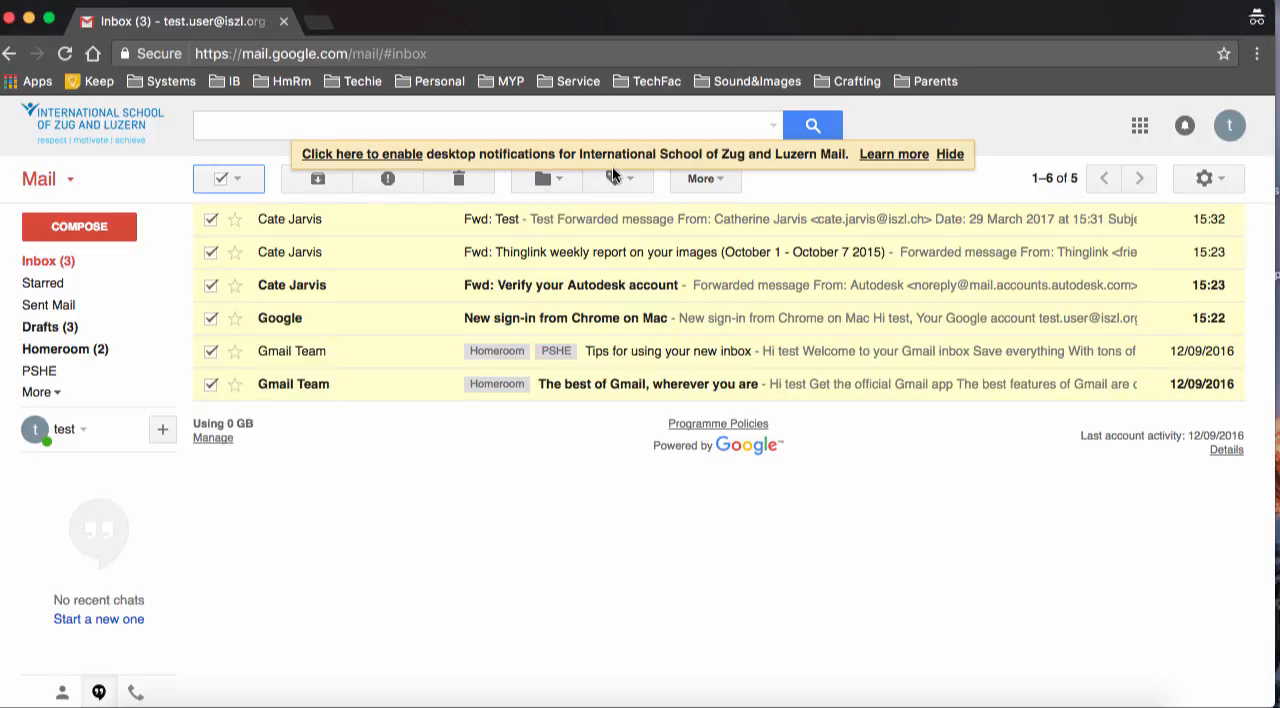
click(719, 176)
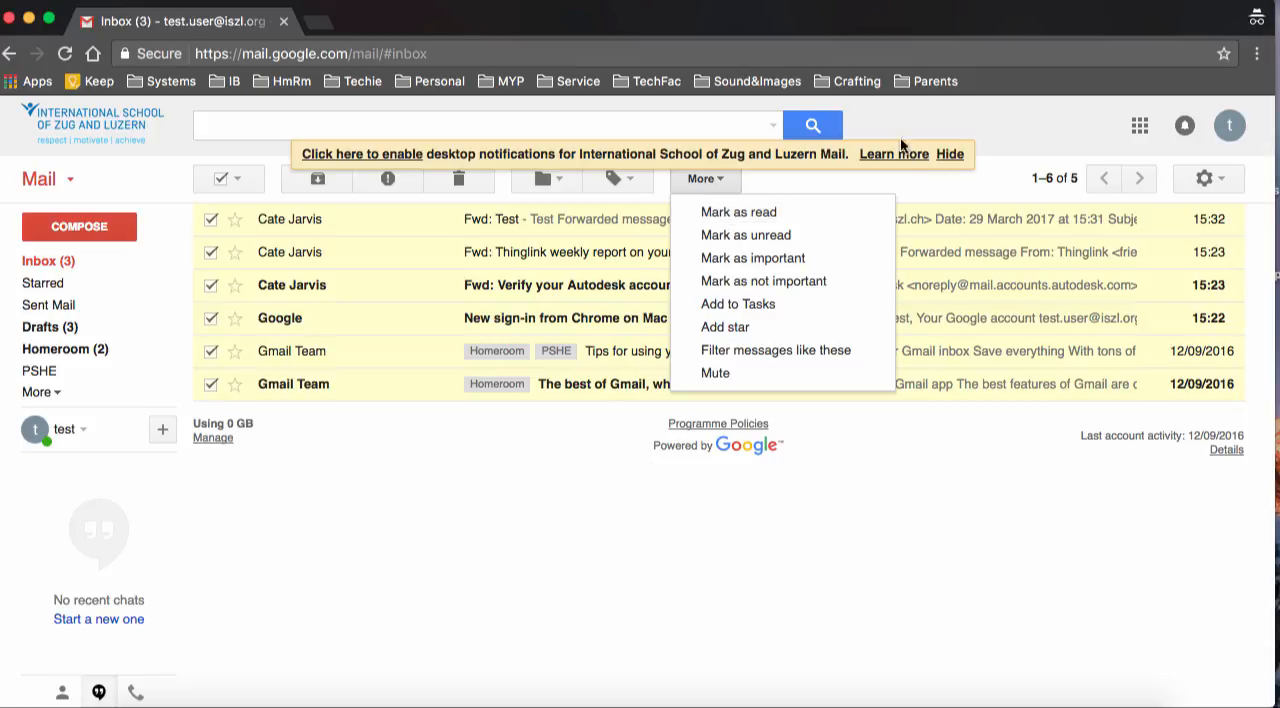
click(393, 478)
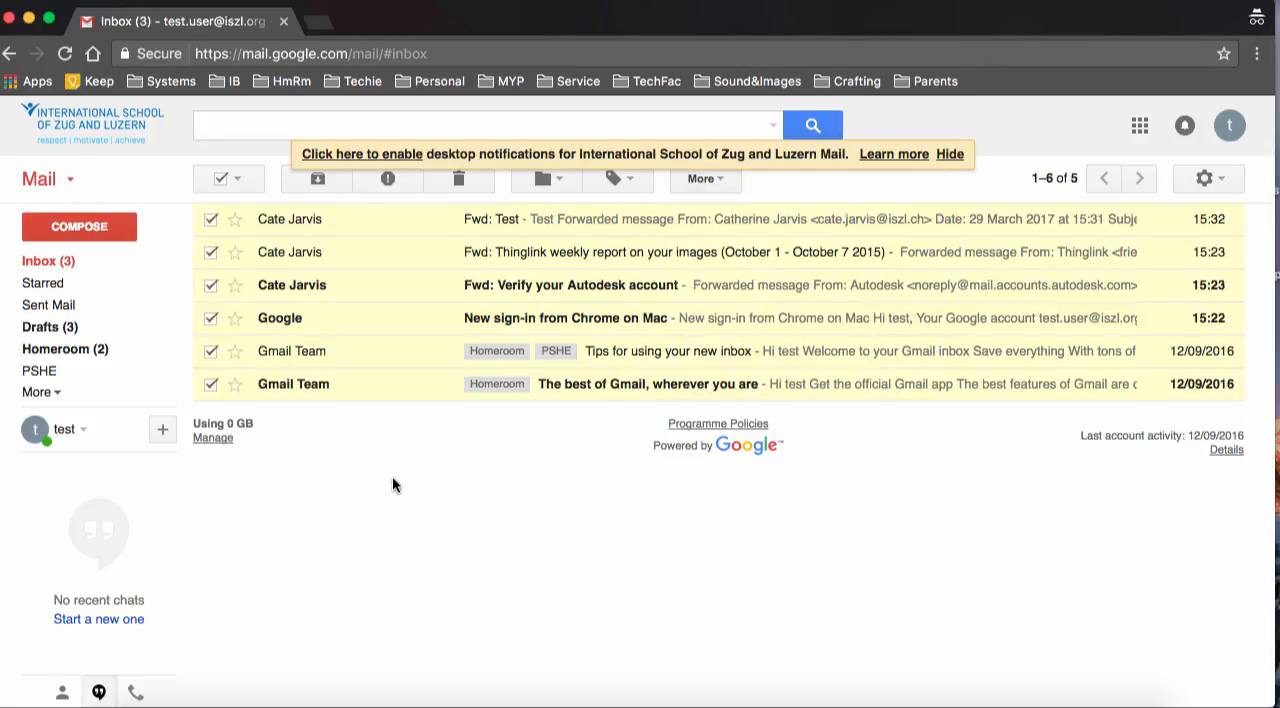
click(220, 179)
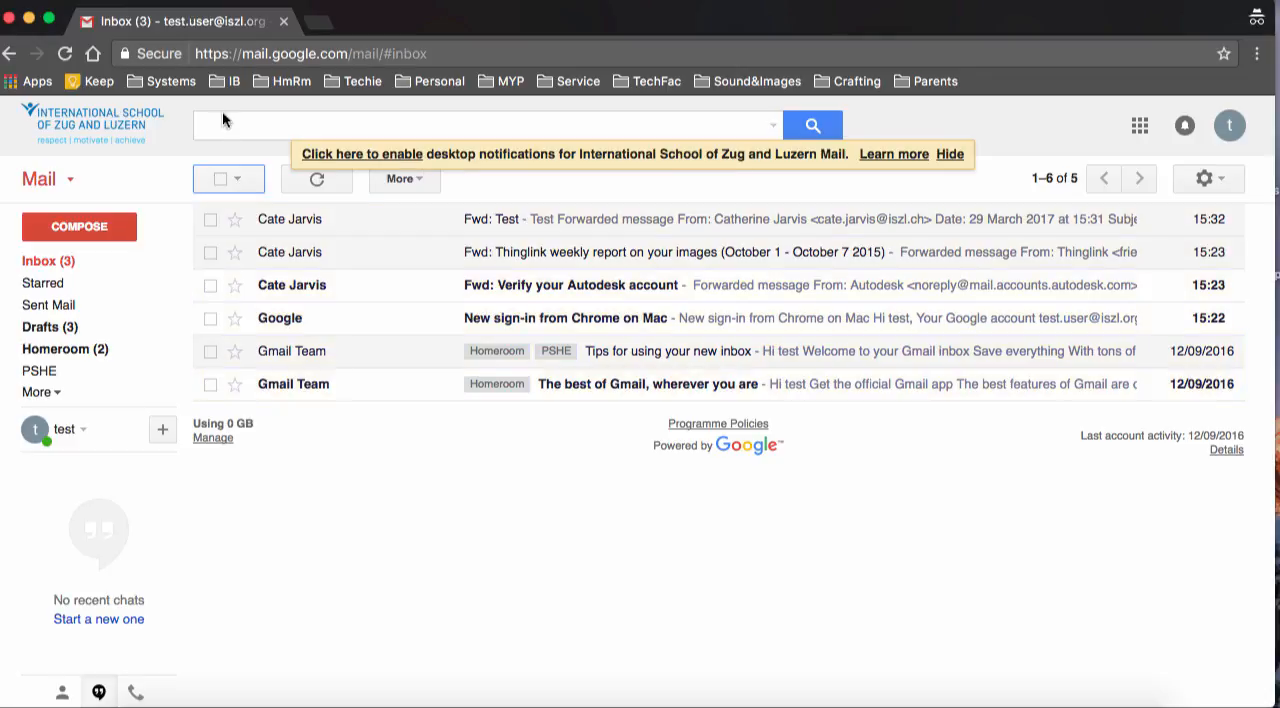
Hide the desktop notifications banner and use the advanced search to find messages from "Gmail" in All Mail
click(229, 116)
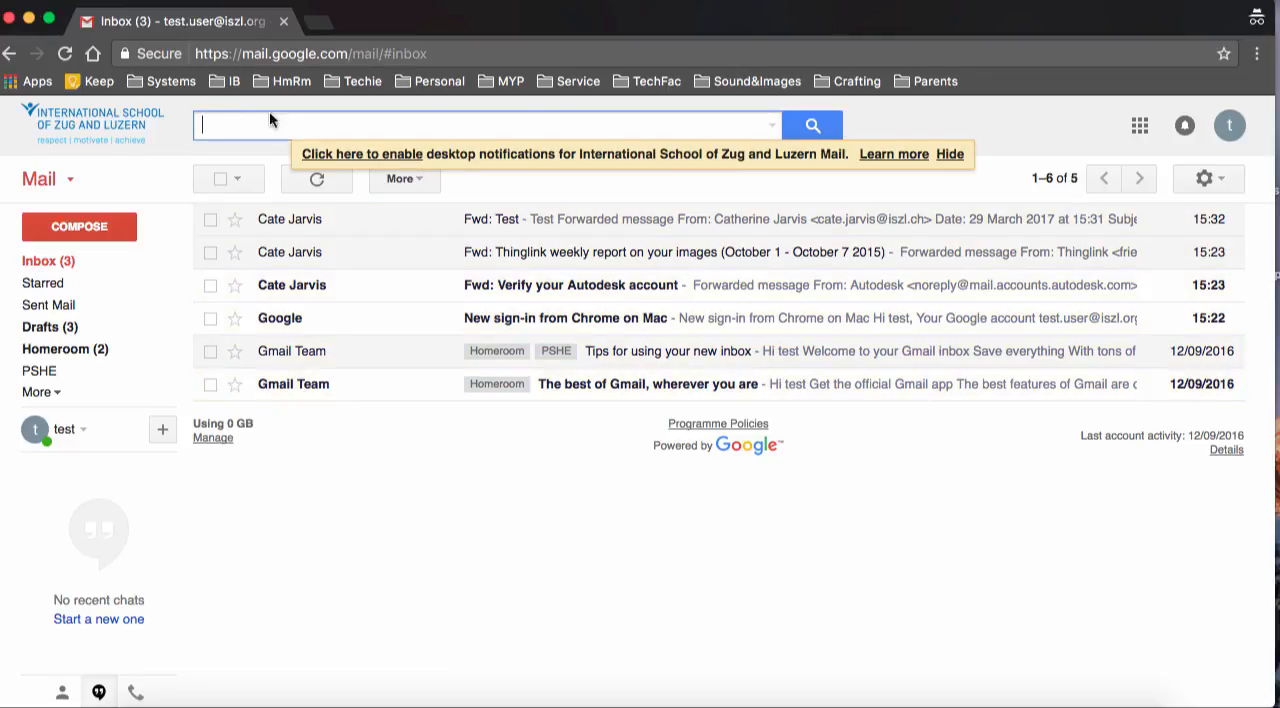
click(772, 125)
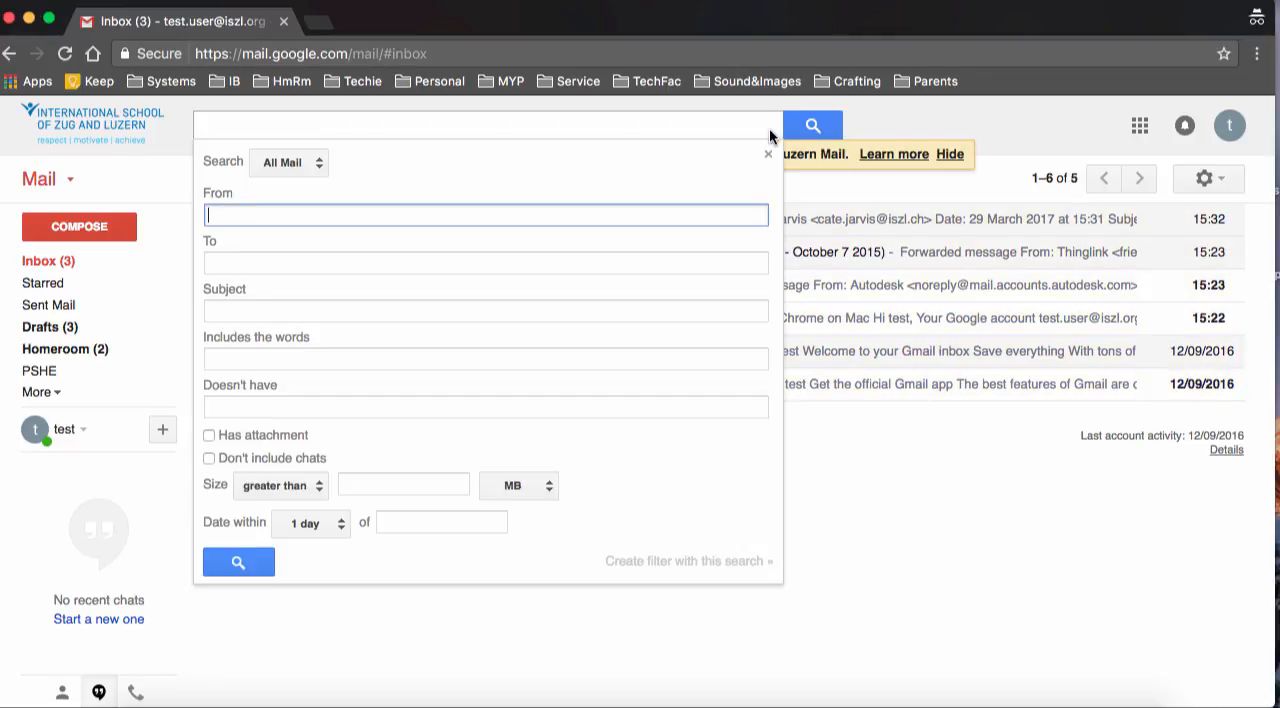
click(946, 155)
click(772, 125)
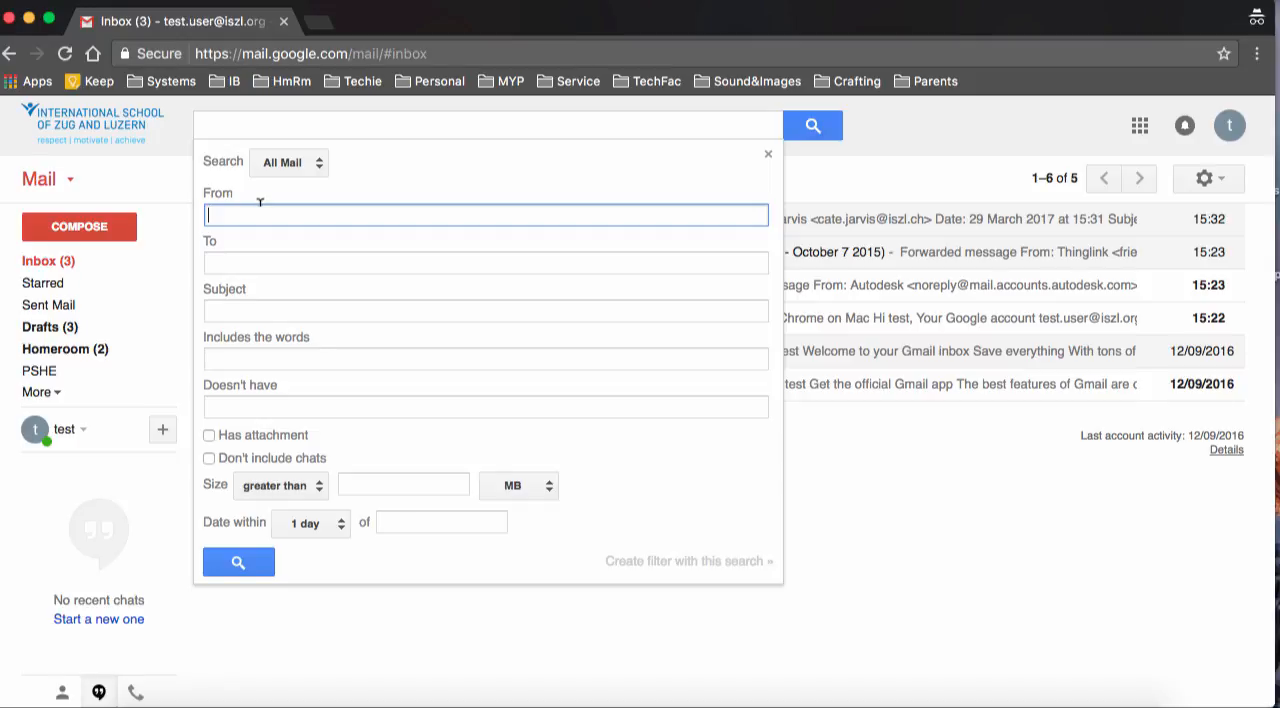
text(Gmail)
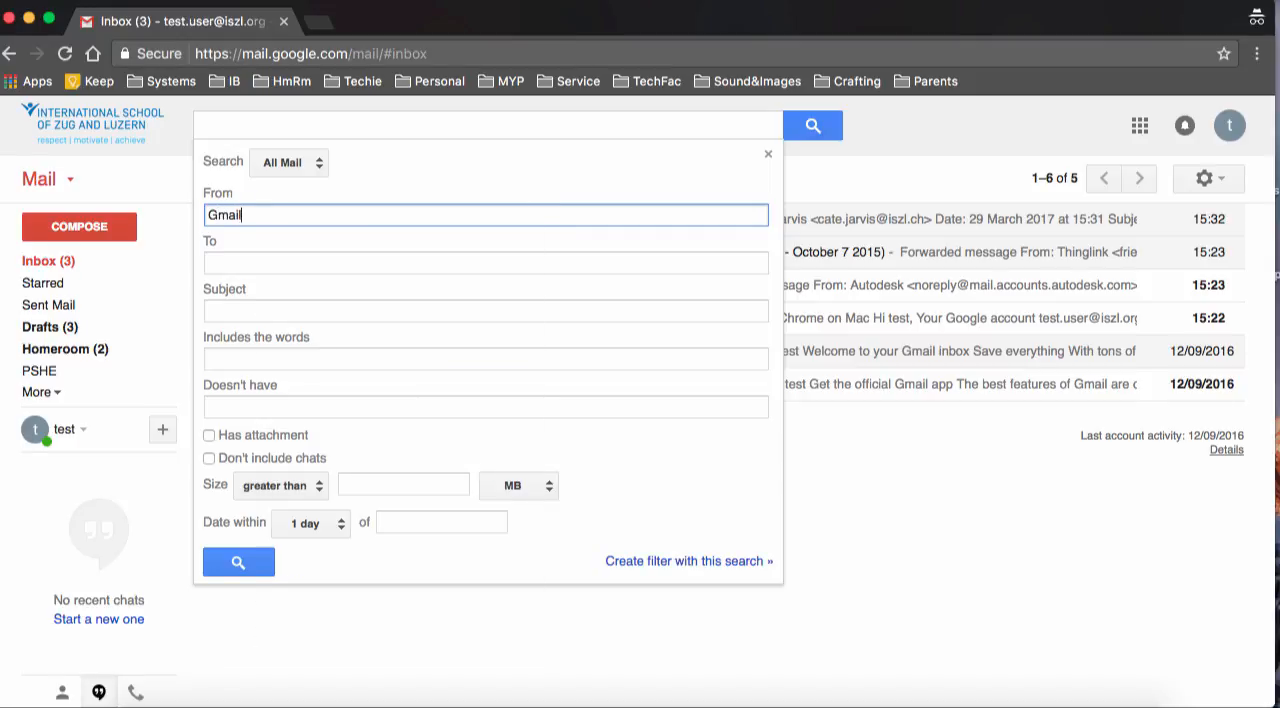
click(244, 561)
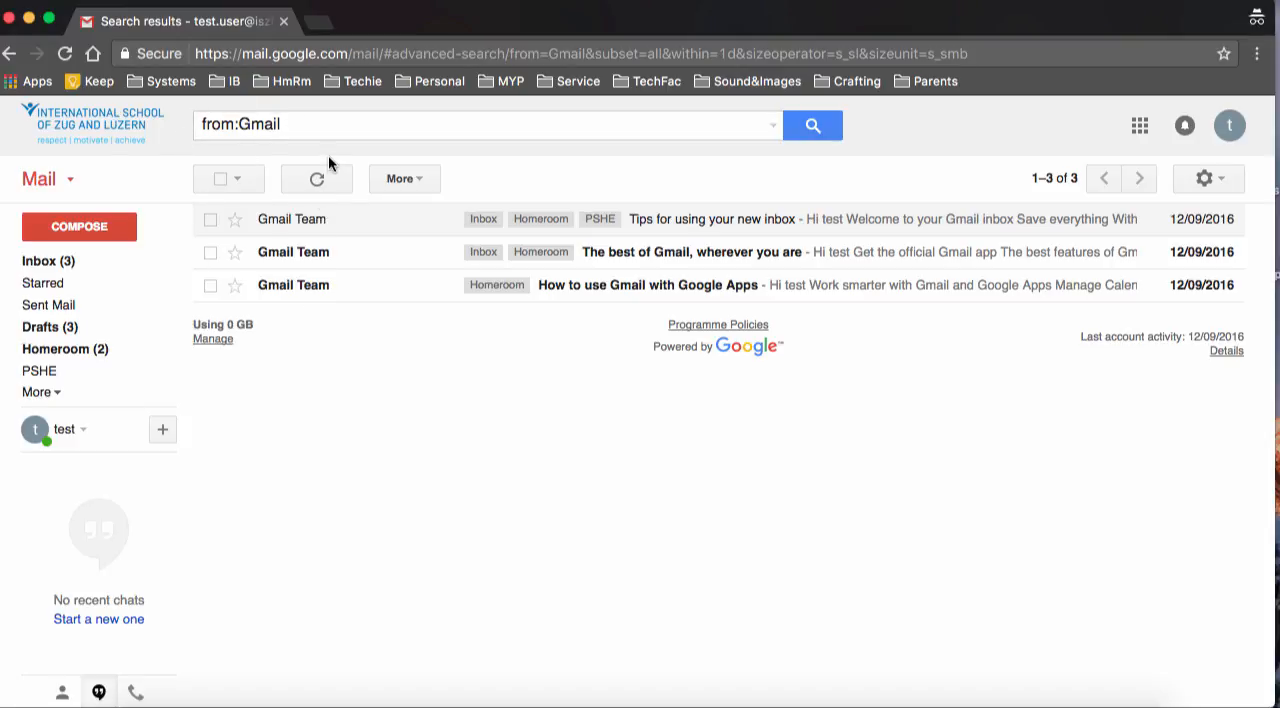
click(773, 128)
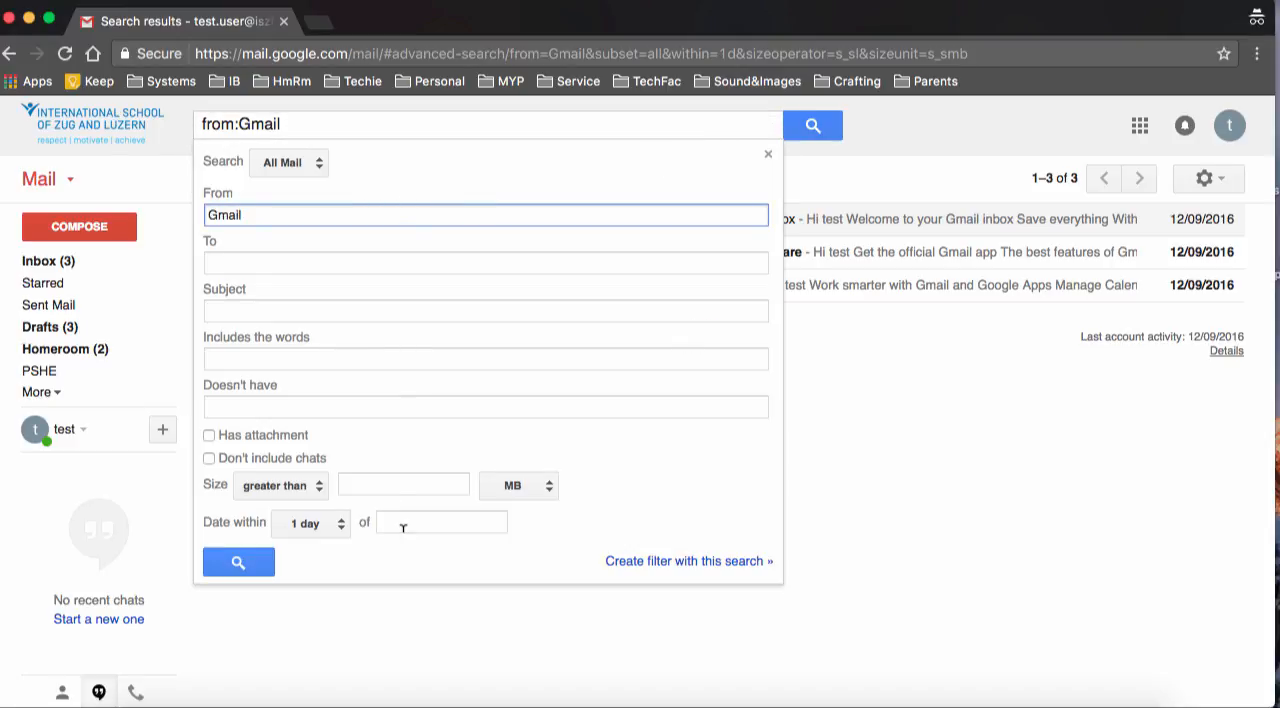
click(250, 562)
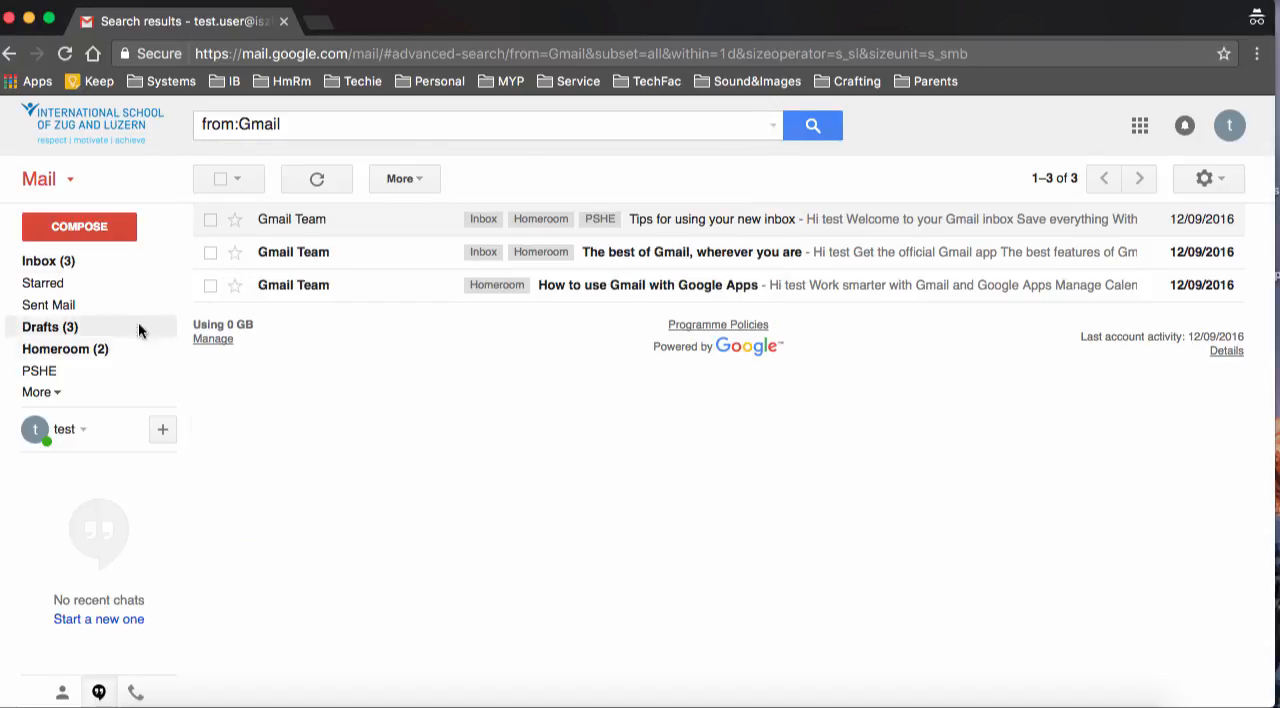
Expand the mail folder list and look through the additional folders and the Categories entry
click(60, 393)
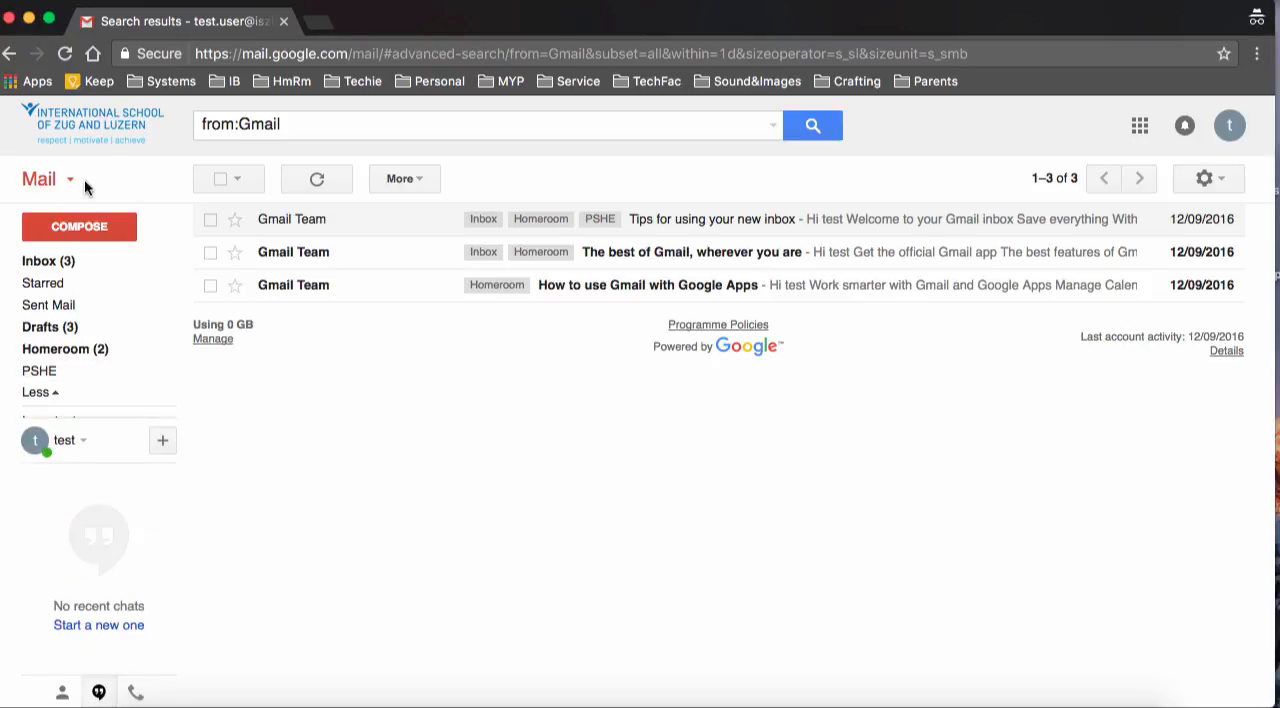
mouse_move(70, 388)
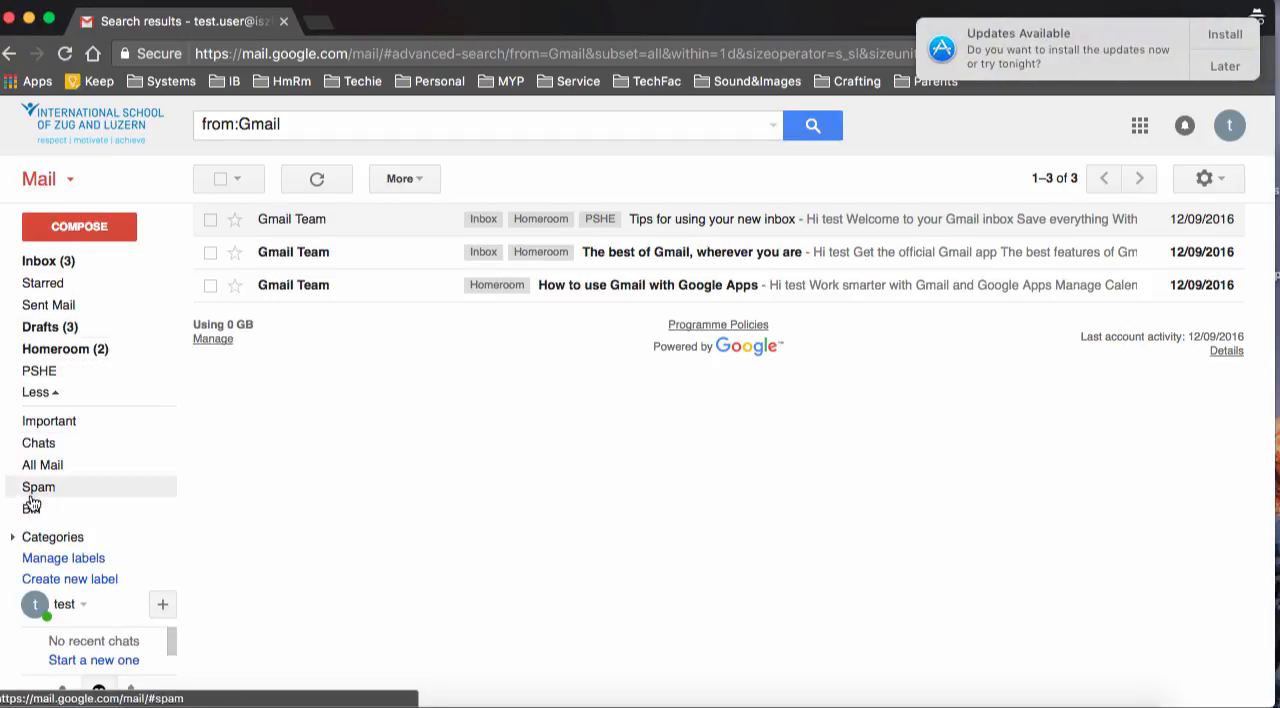
click(12, 539)
click(12, 539)
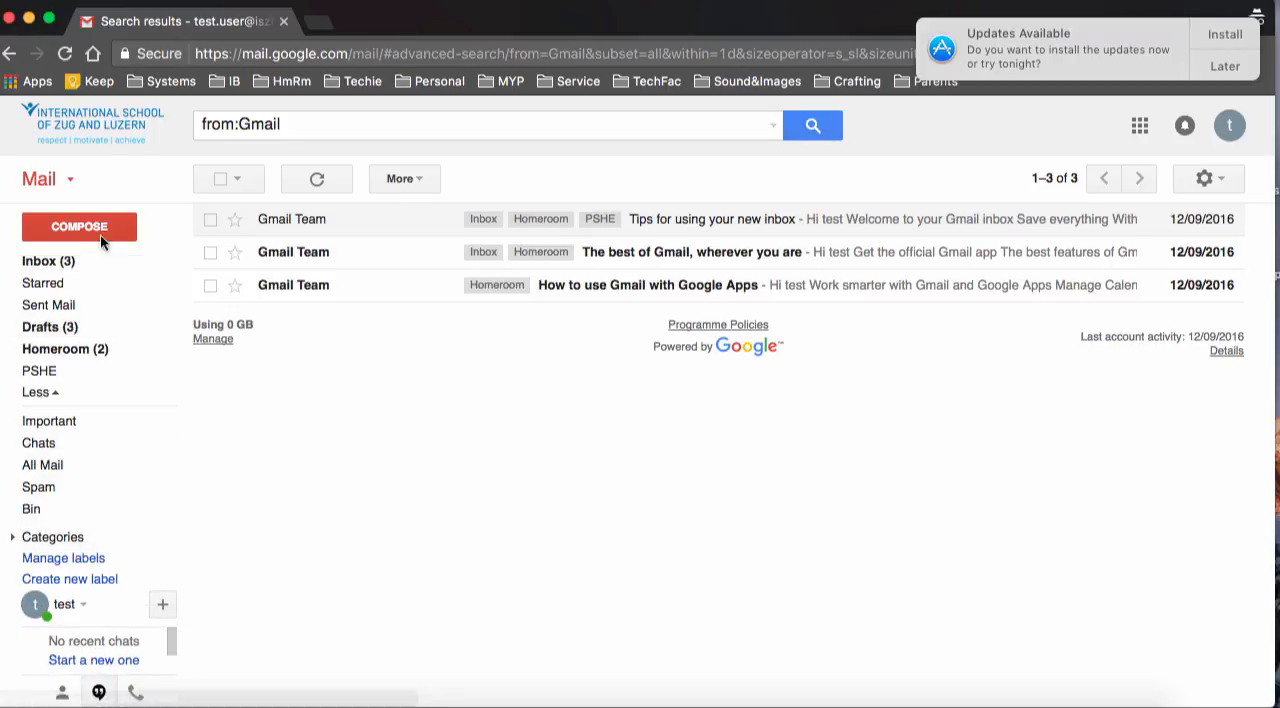
Switch from mail to Contacts and create a new contact group named "Test"
click(69, 180)
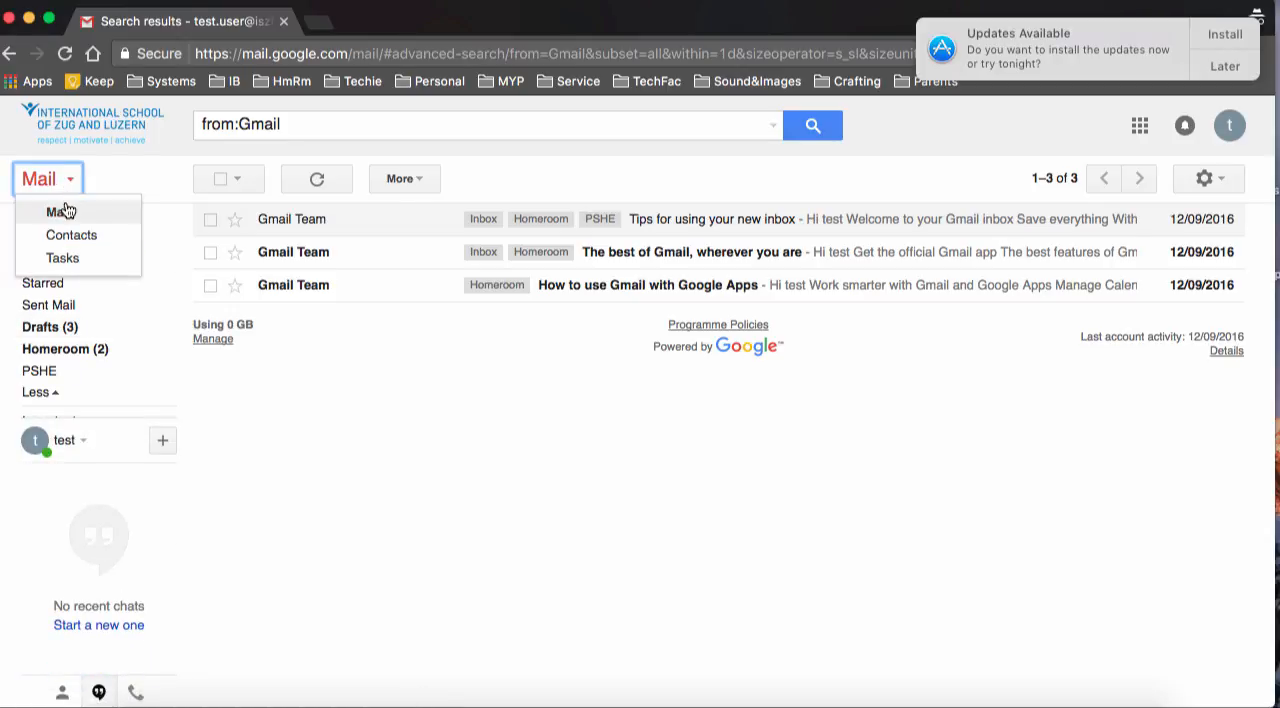
click(71, 235)
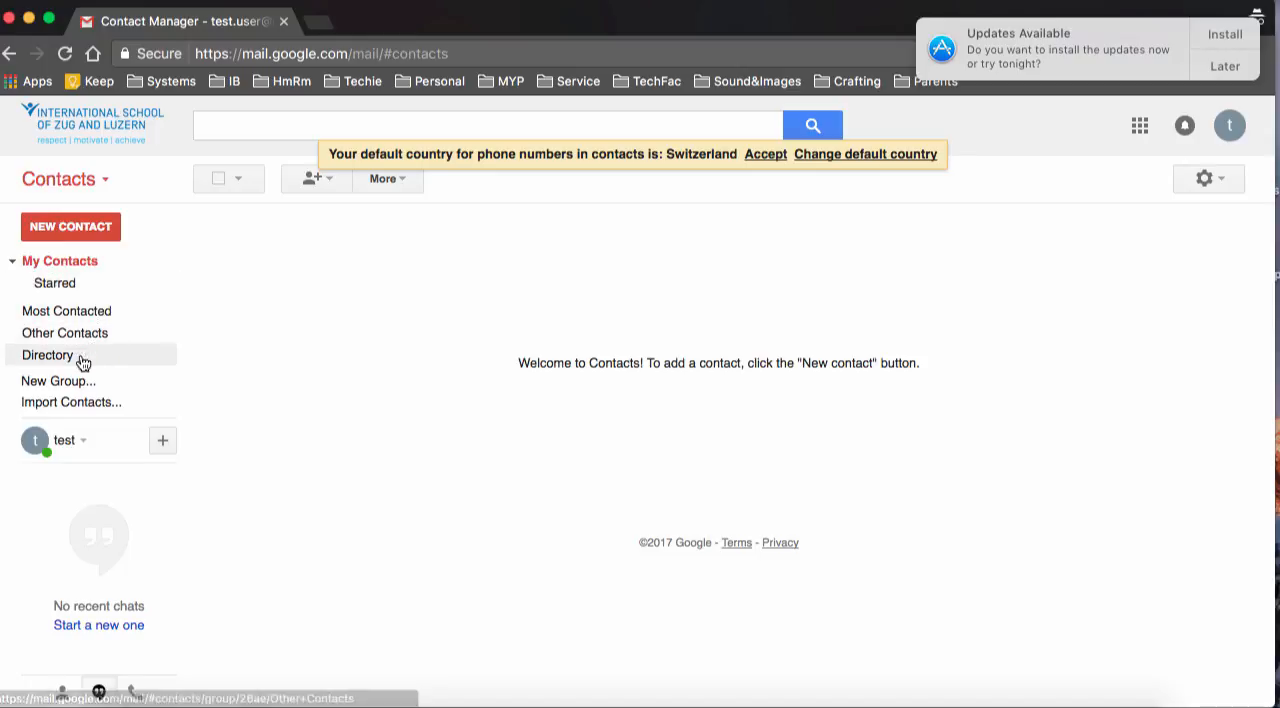
click(55, 381)
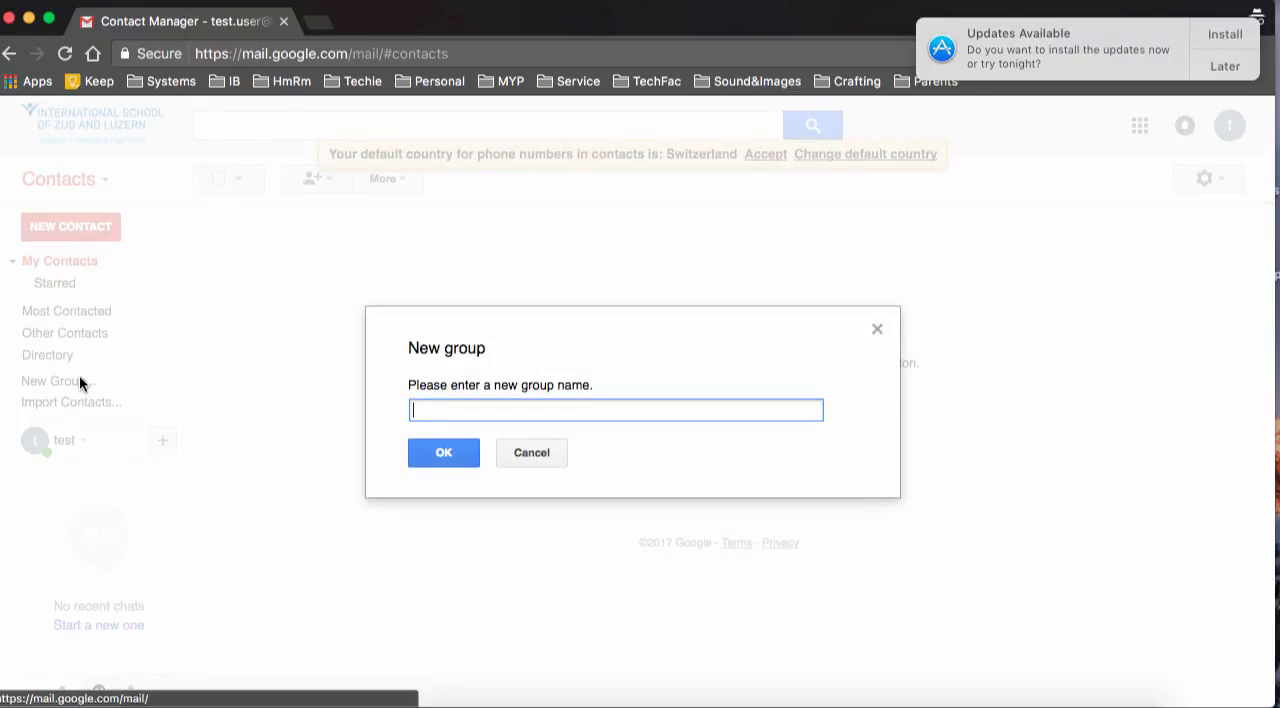
click(446, 443)
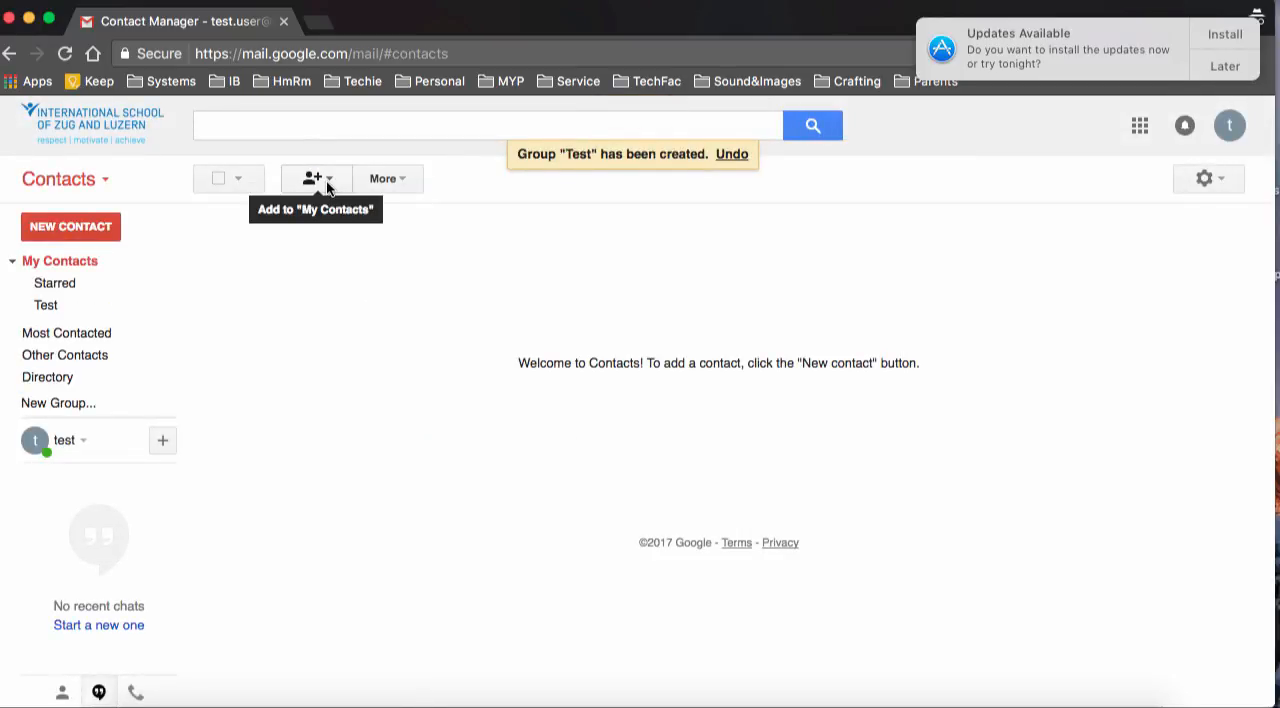
Open the Test contact group and add a contact to it by entering the contact's e-mail address
click(325, 182)
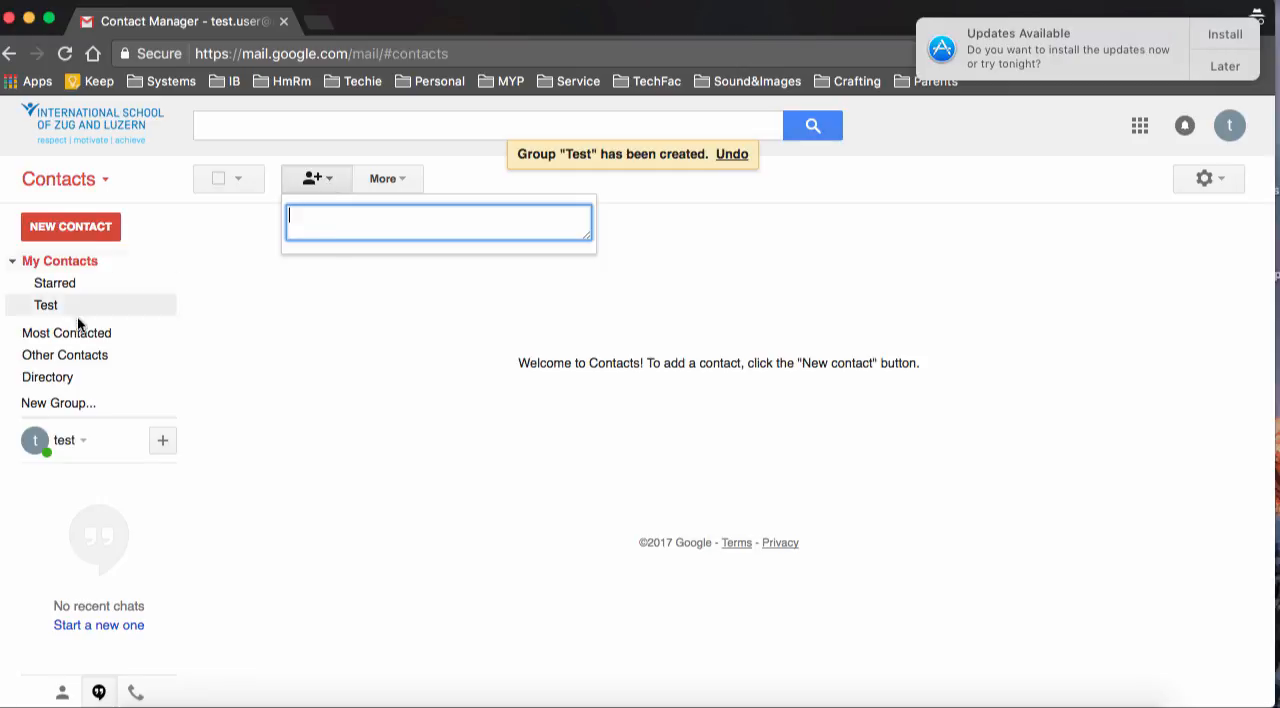
click(47, 307)
click(325, 182)
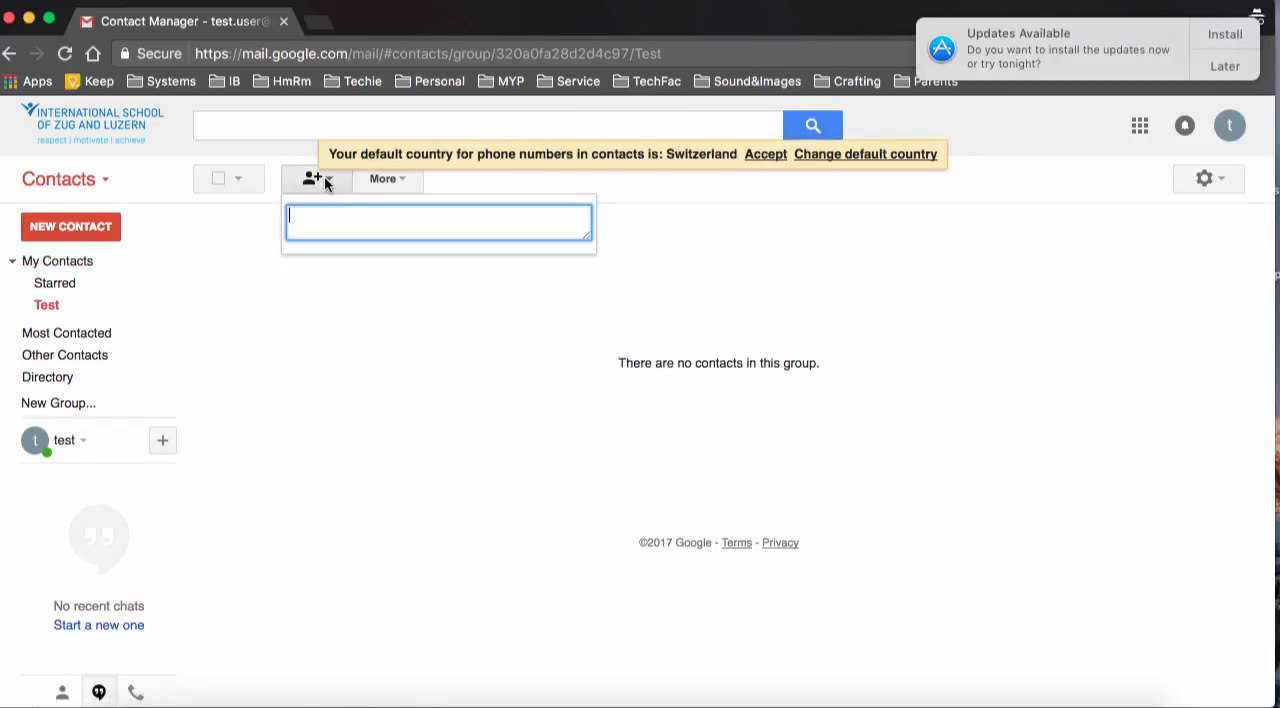
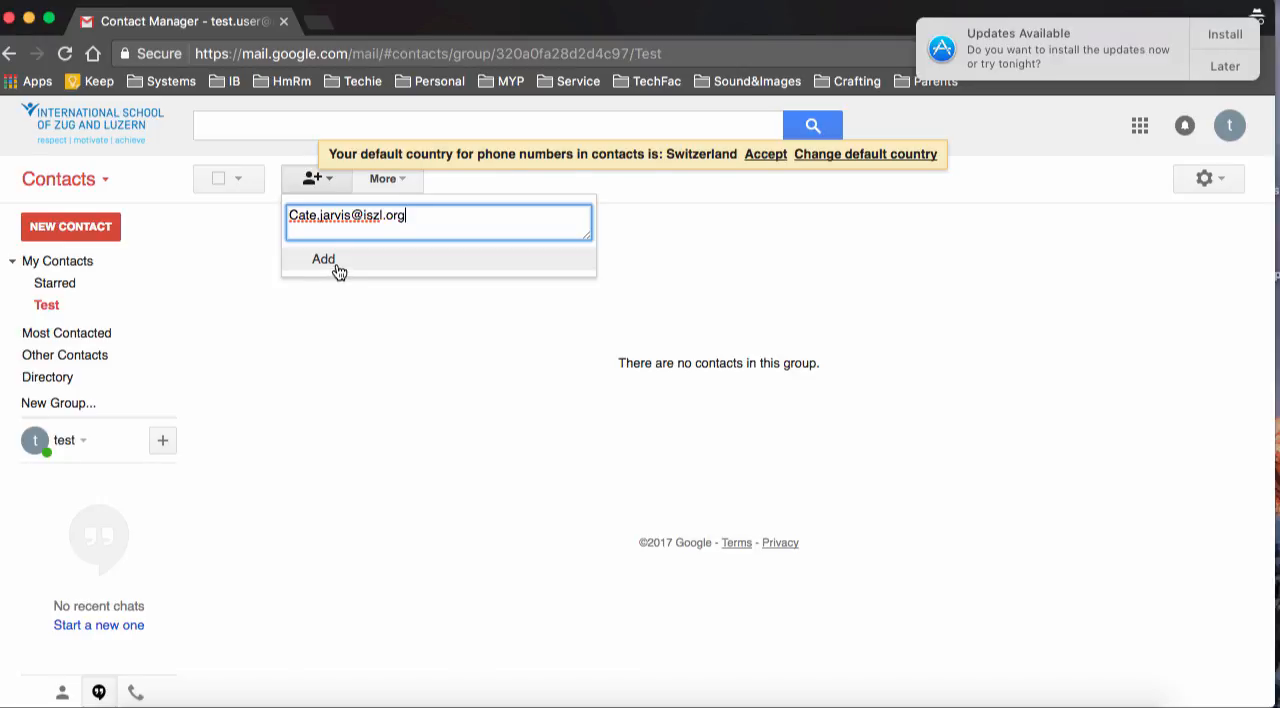
click(336, 263)
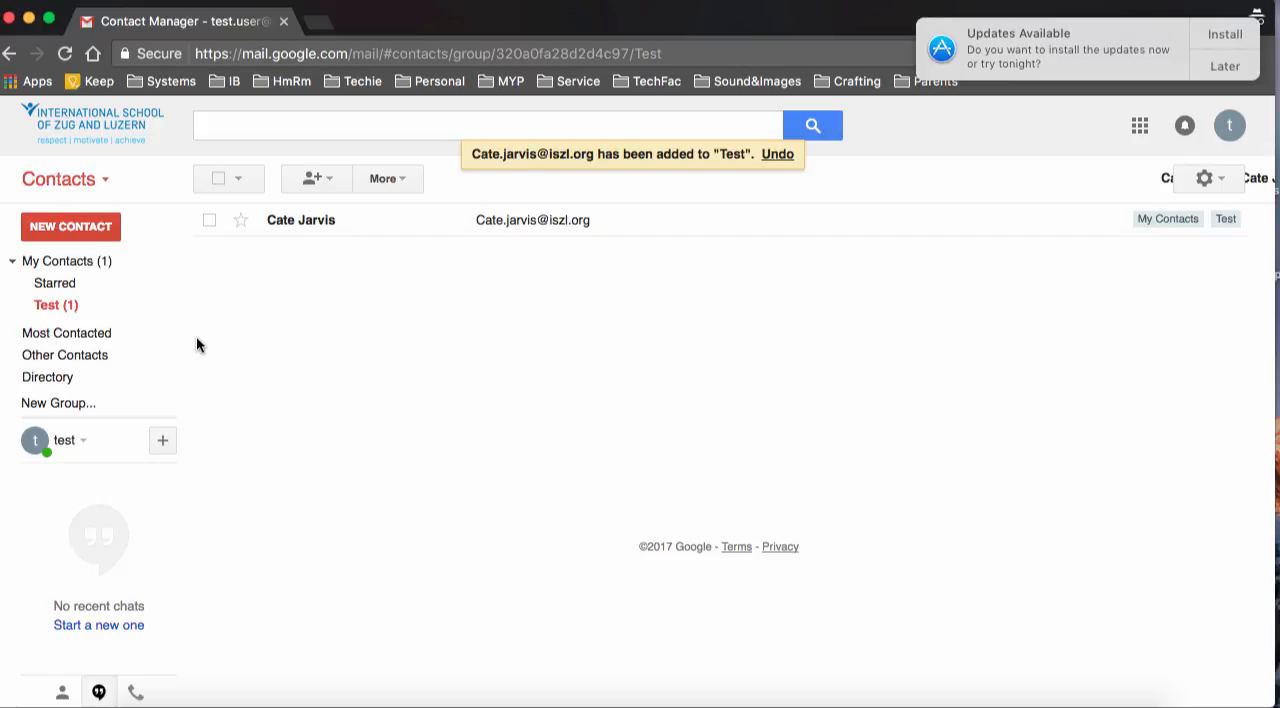
Return to mail, address a new message to the Test contact group, and close the message with its recipient removed
click(74, 188)
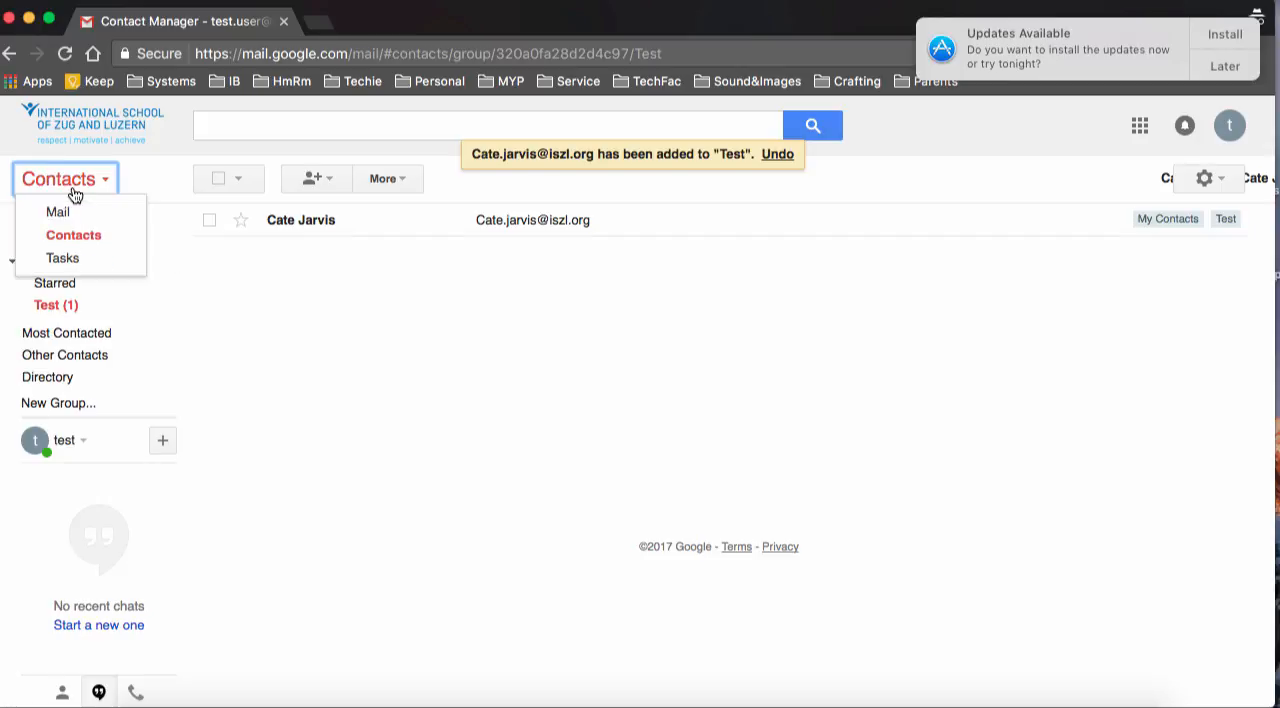
click(68, 213)
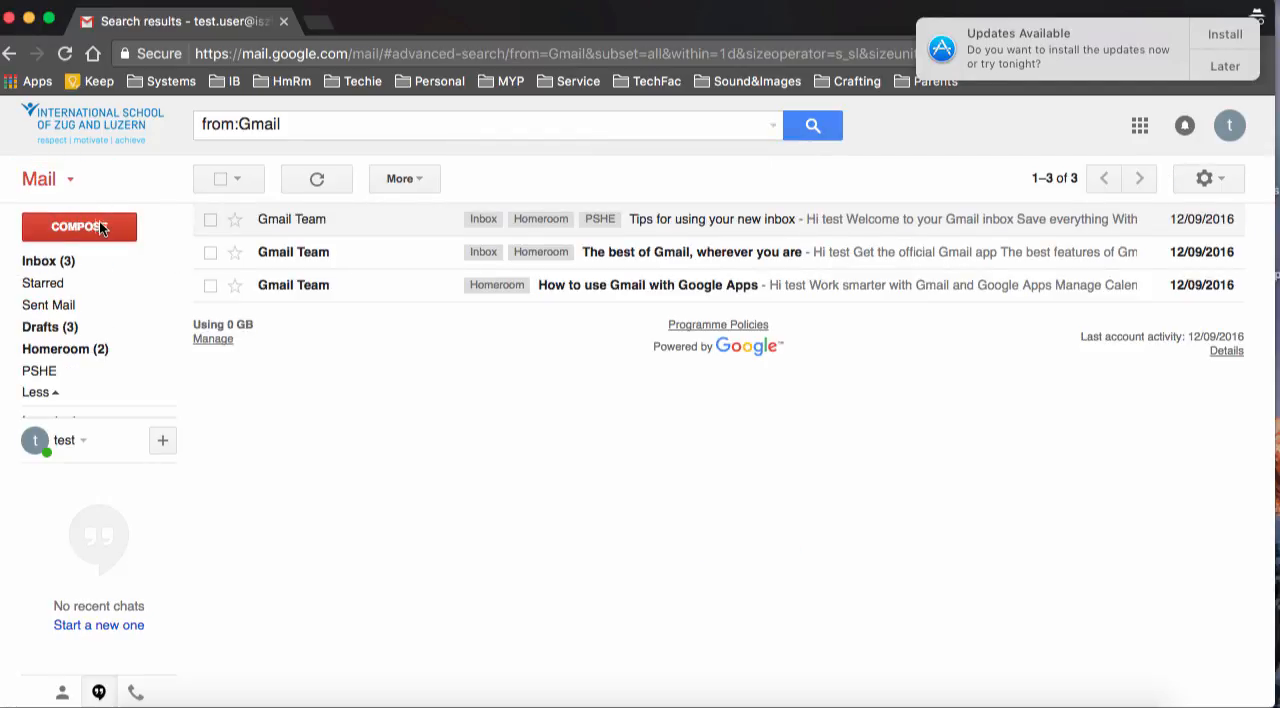
click(112, 227)
text(Test)
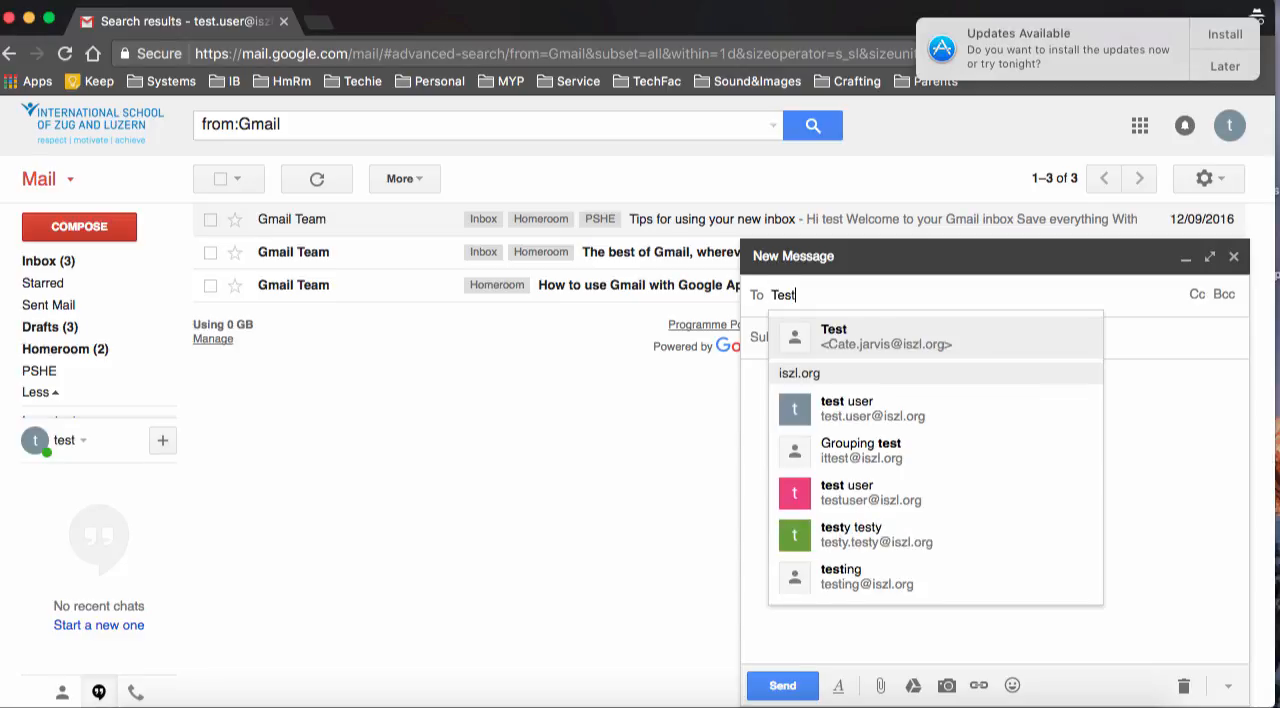
click(826, 340)
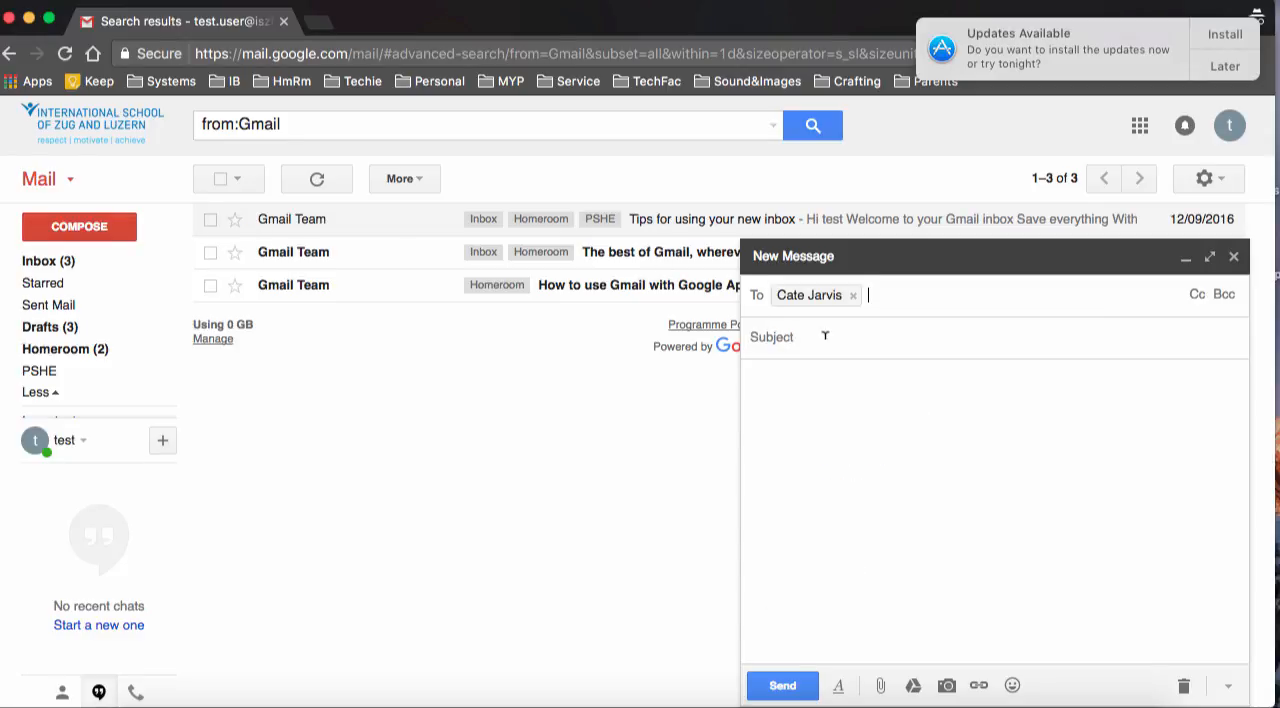
click(853, 296)
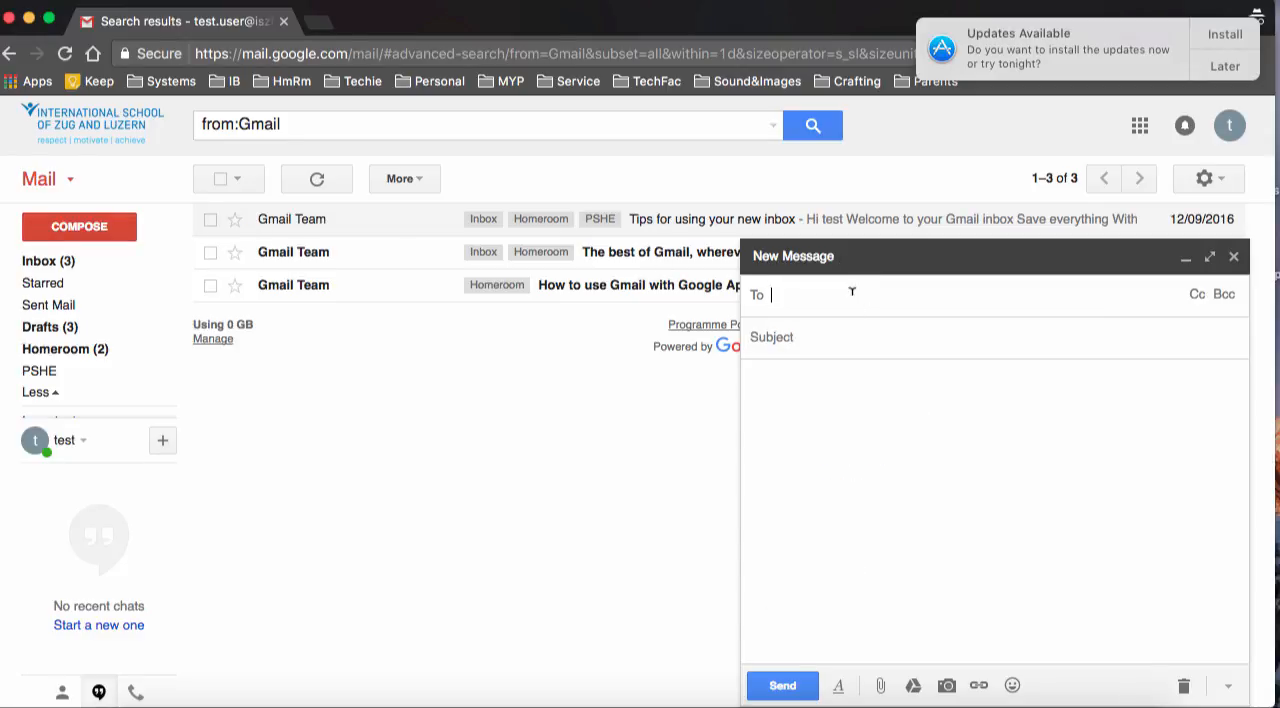
click(1233, 256)
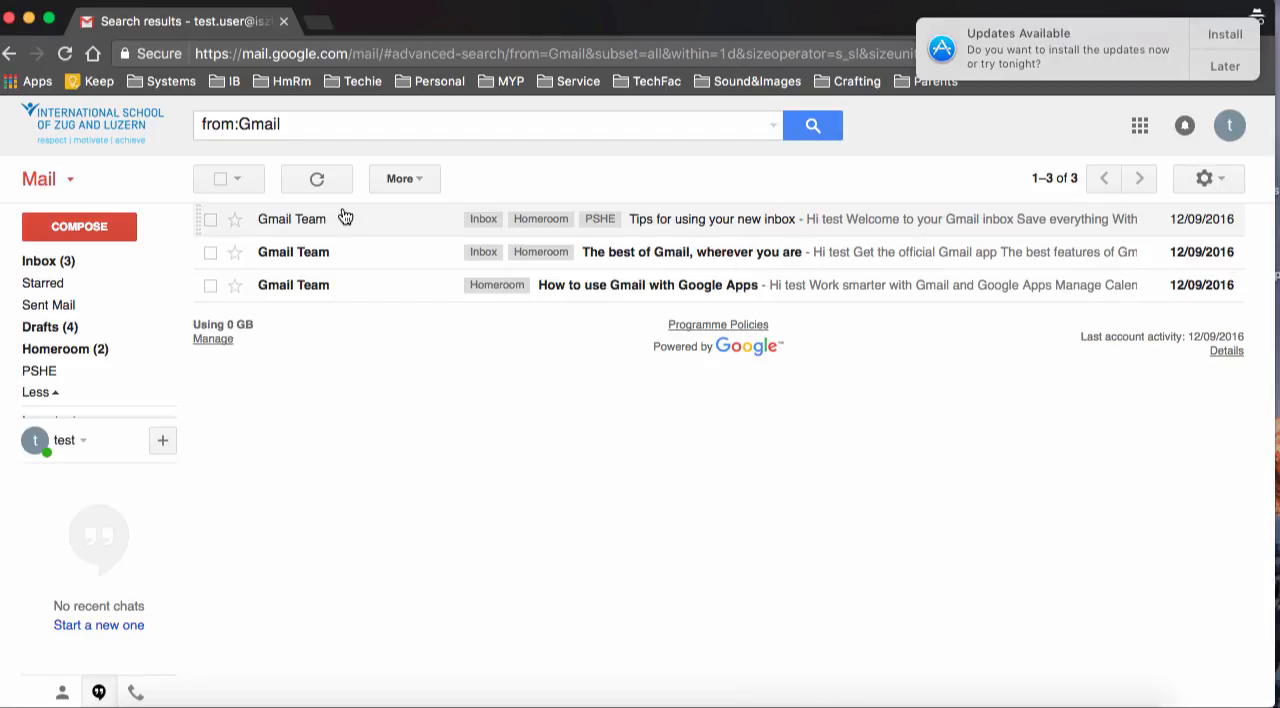
Open the Tasks list from mail
click(70, 182)
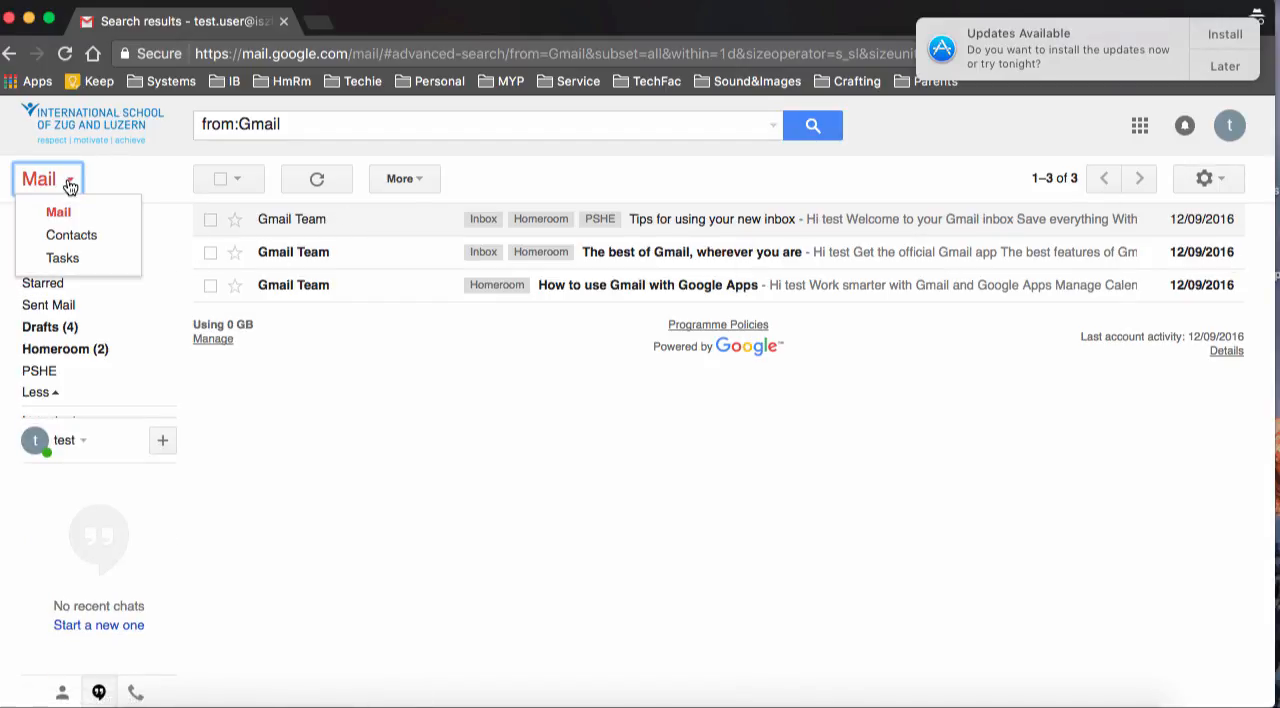
click(62, 262)
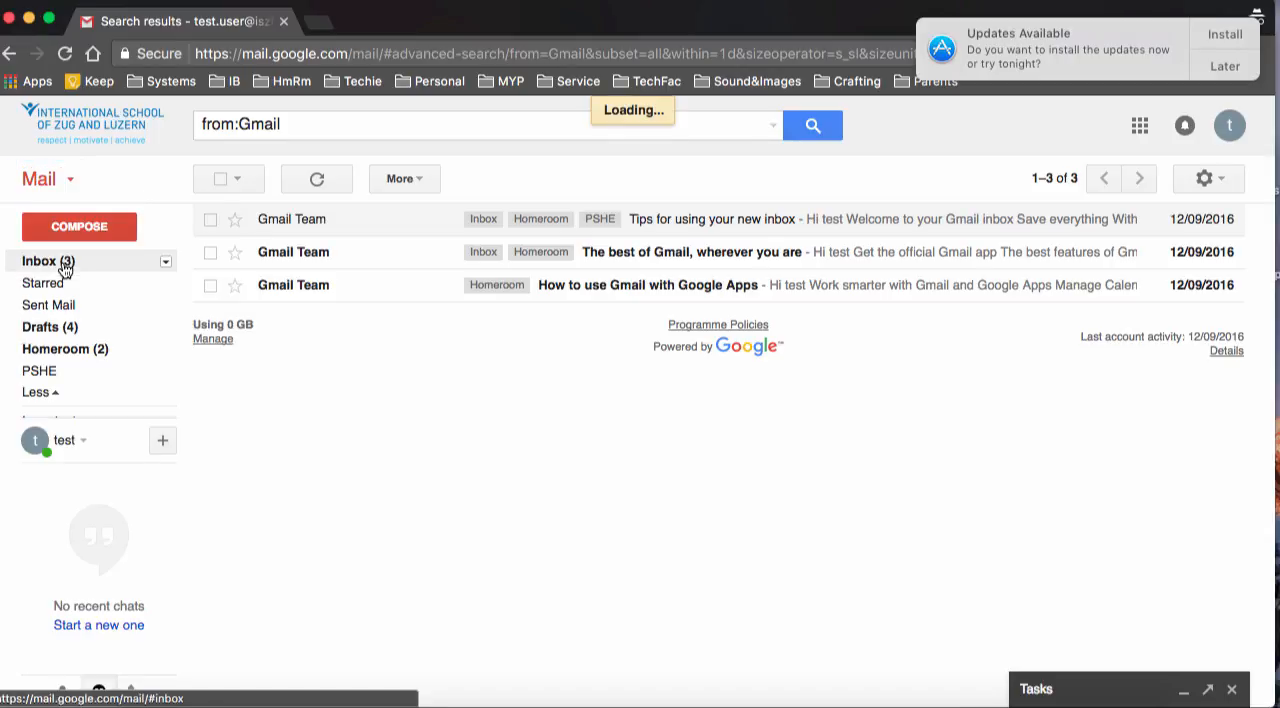
Expand the Tasks list and examine its available task actions and list management options
click(1182, 692)
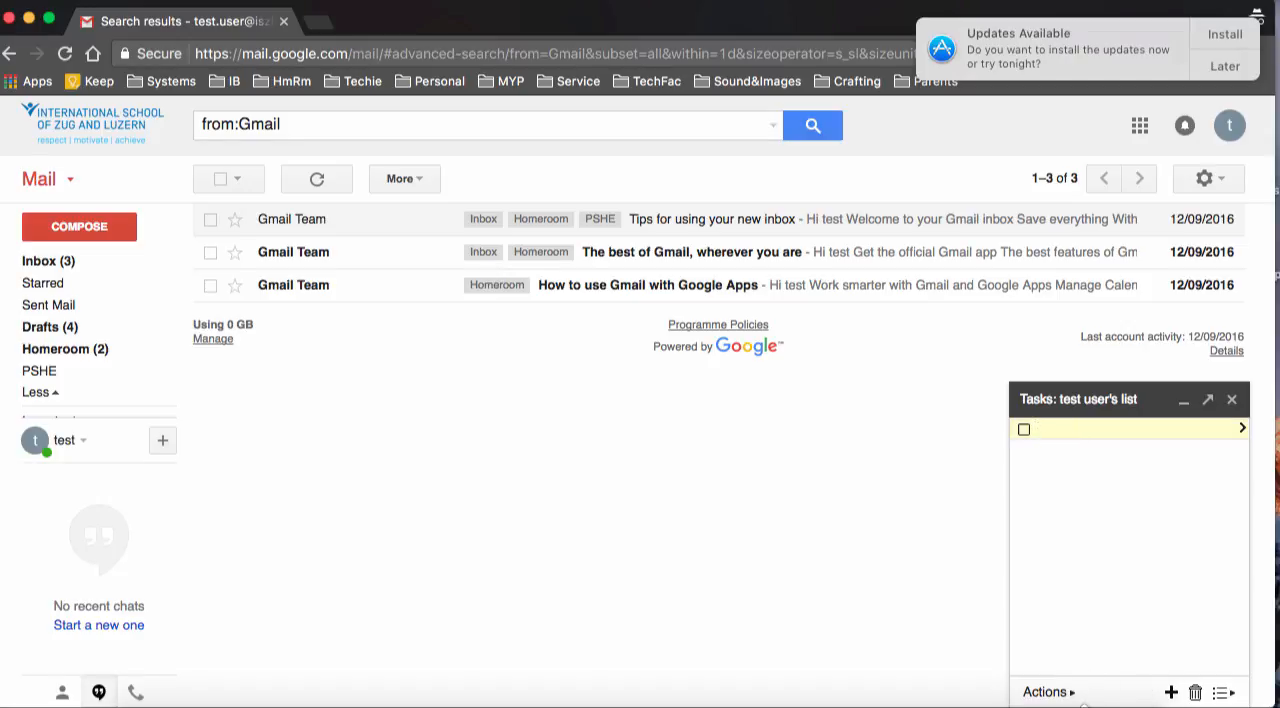
click(1066, 697)
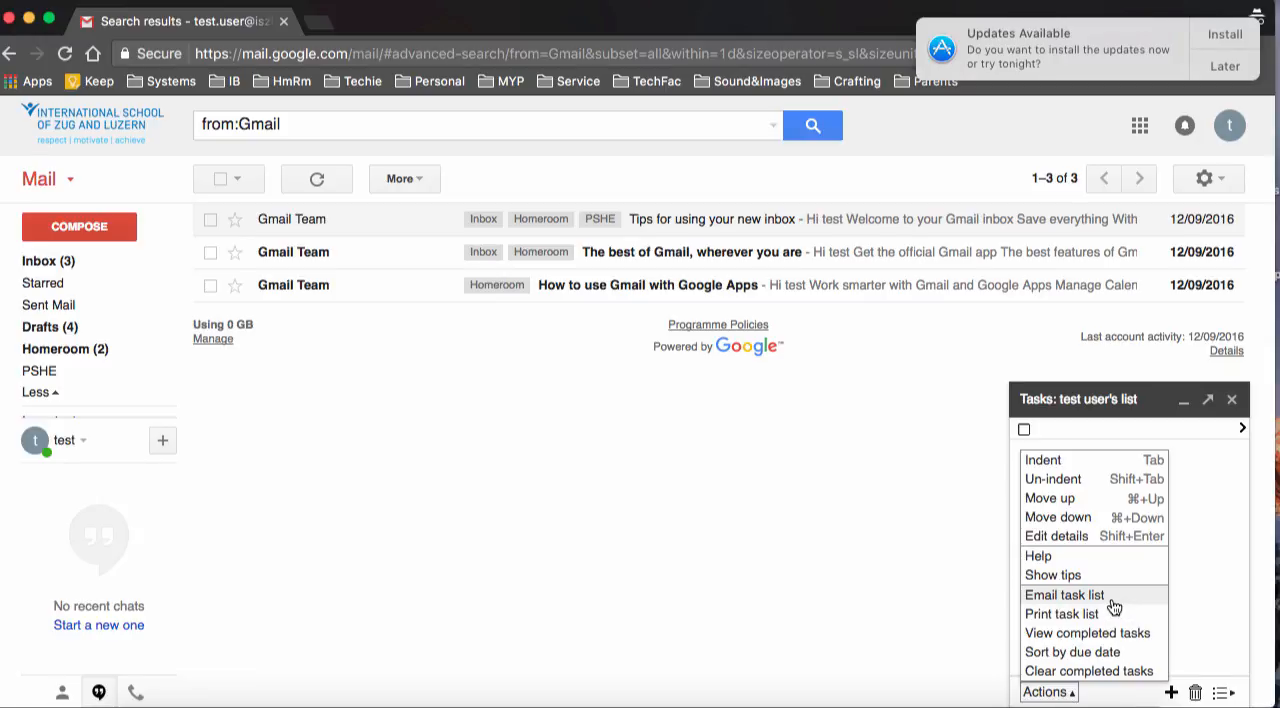
click(1222, 584)
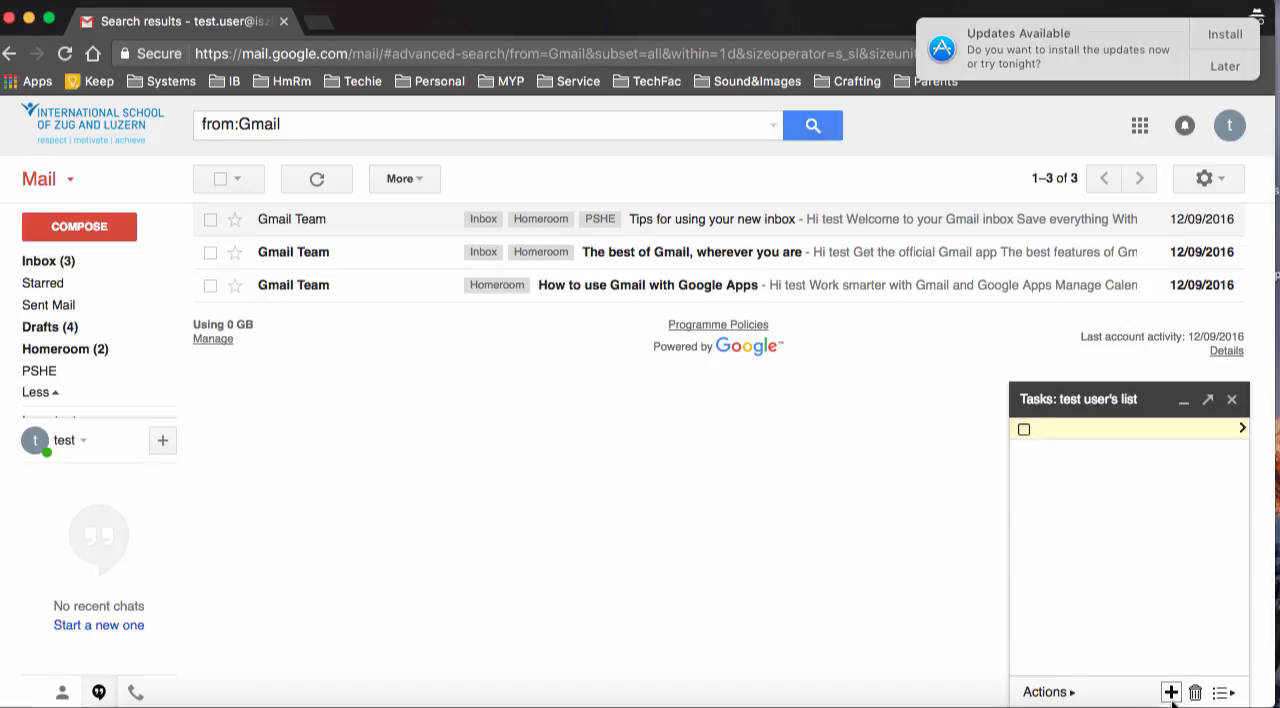
click(1224, 693)
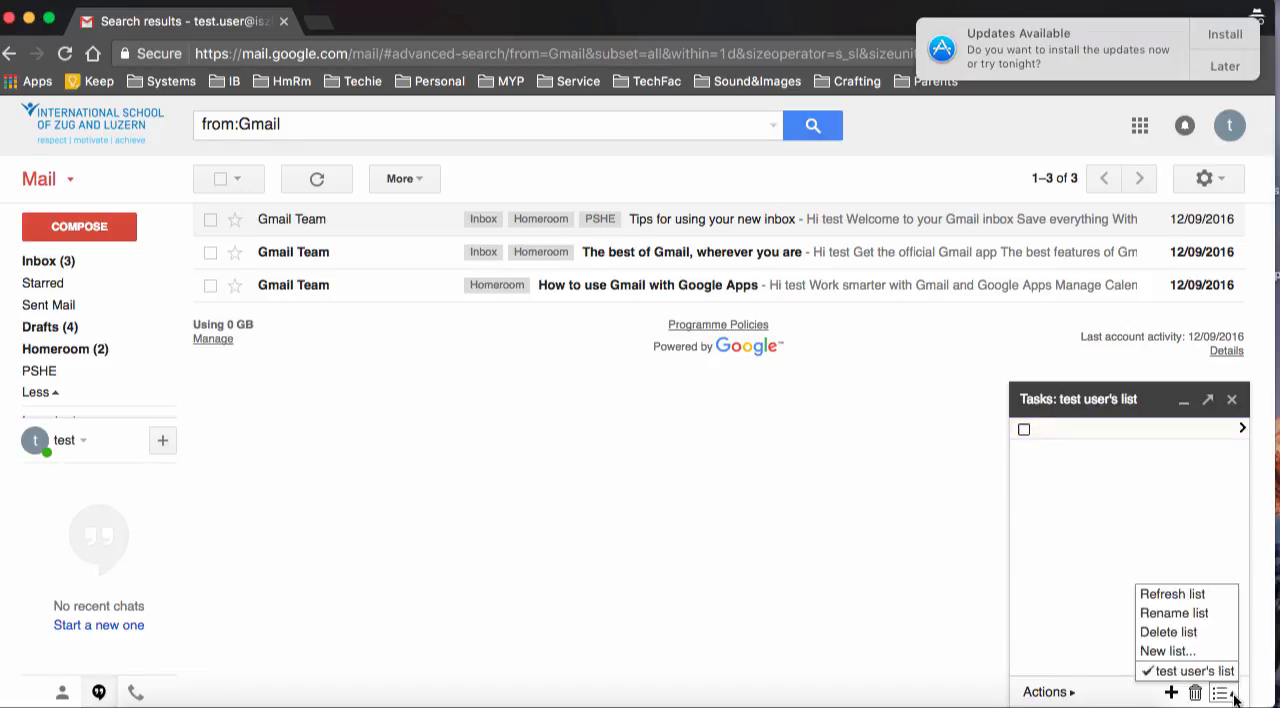
click(1190, 512)
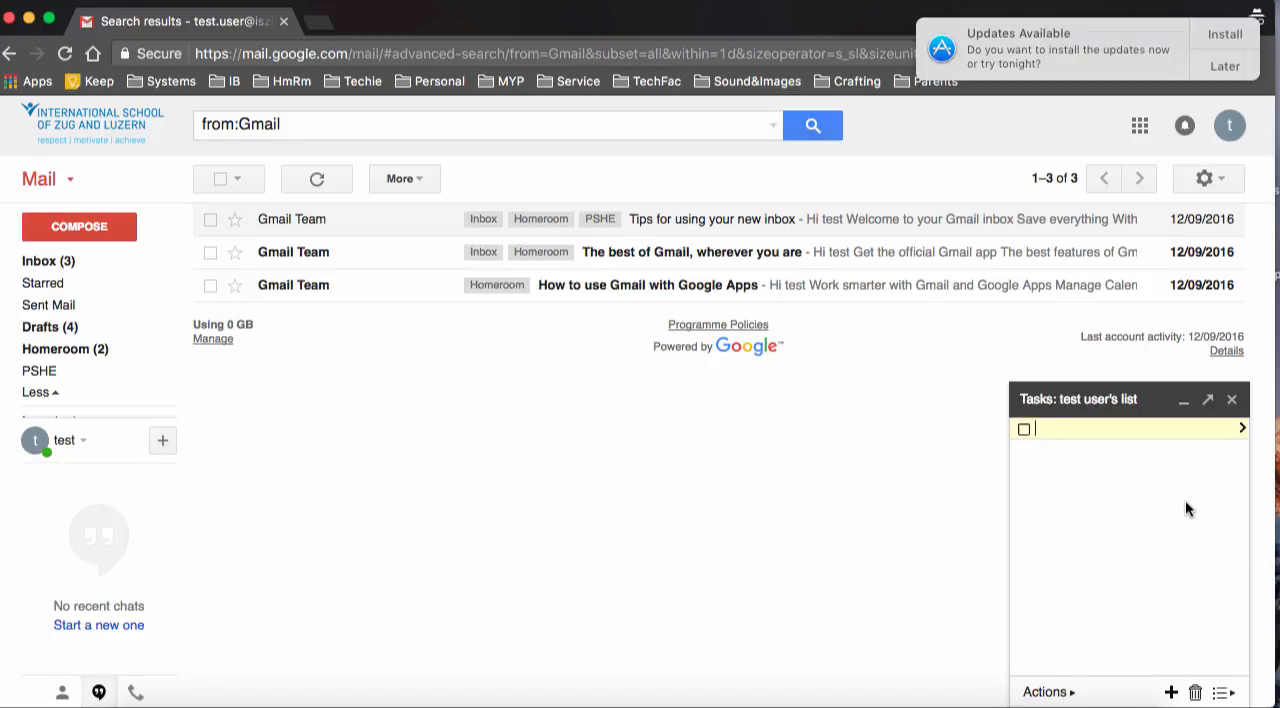
Examine the empty task's detail fields and the actions available there, and close the Tasks list
click(1245, 430)
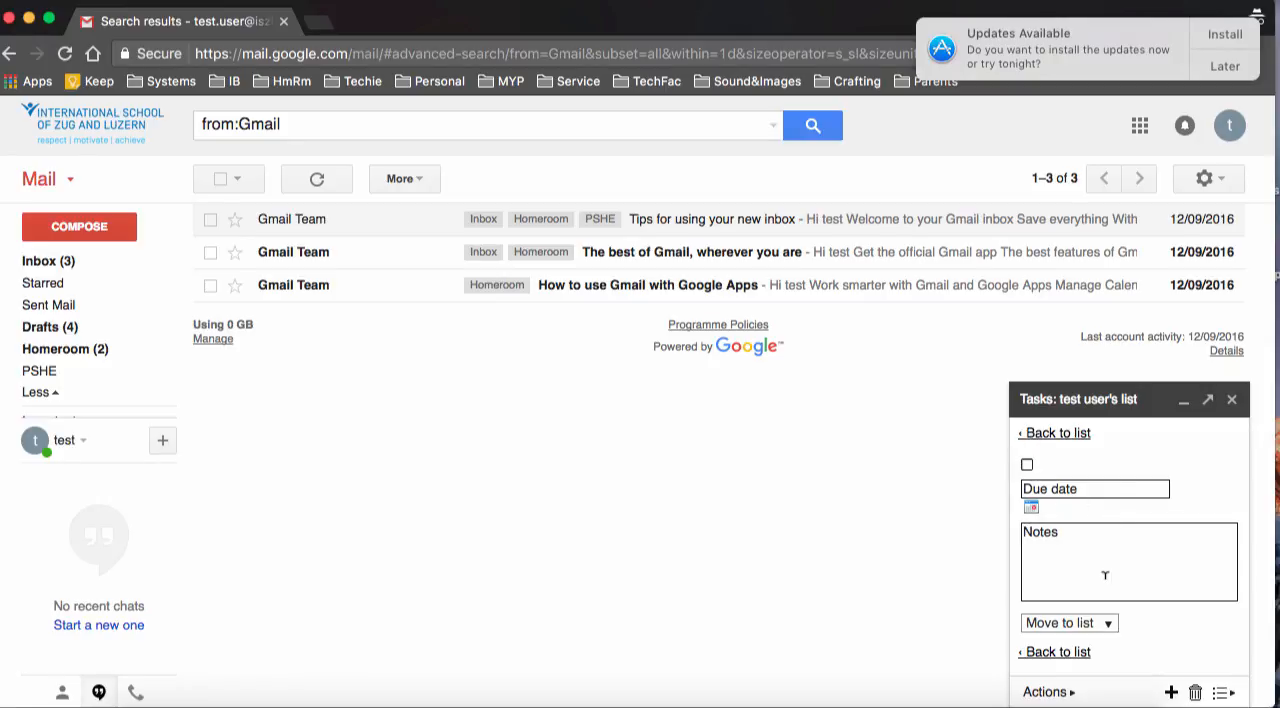
click(1066, 692)
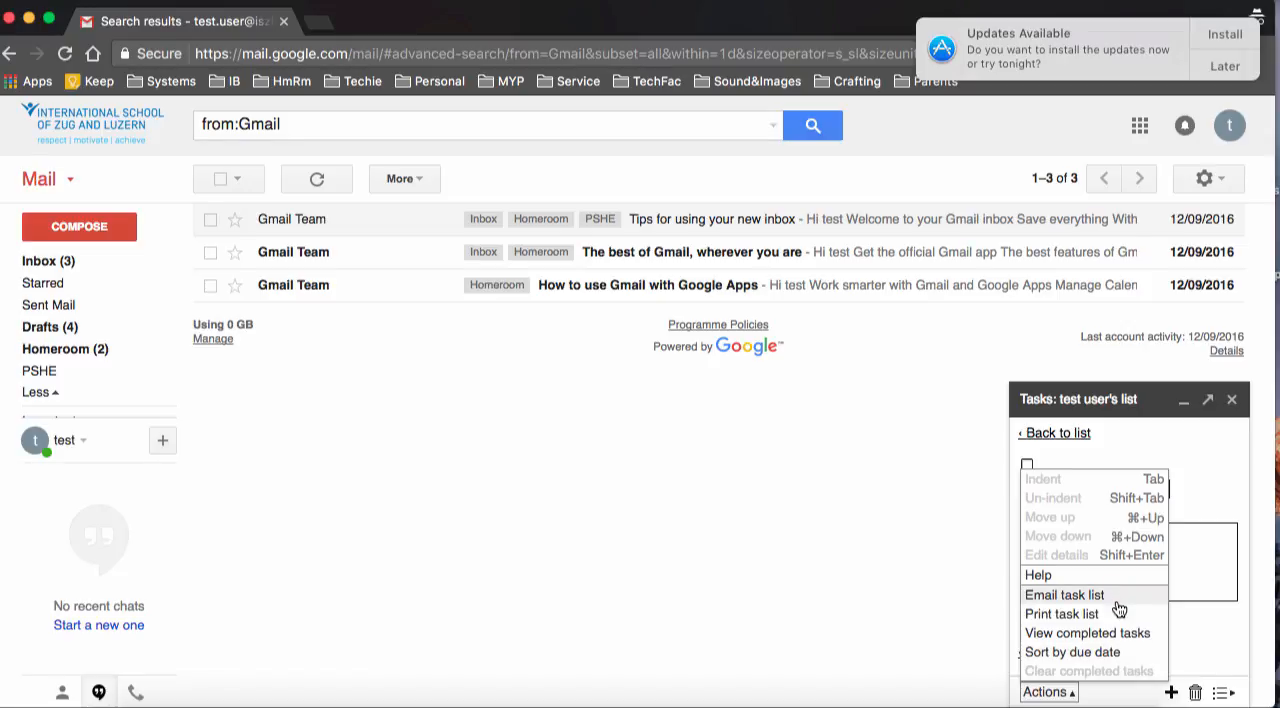
click(1211, 644)
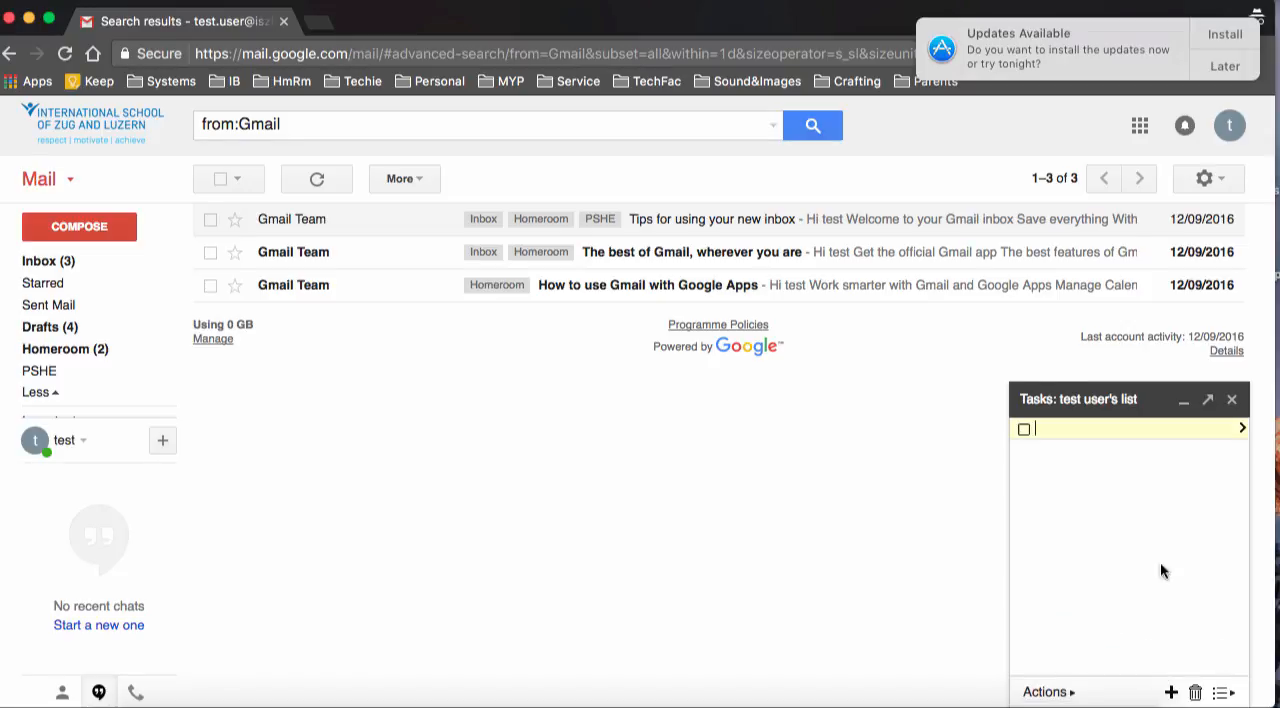
click(1235, 401)
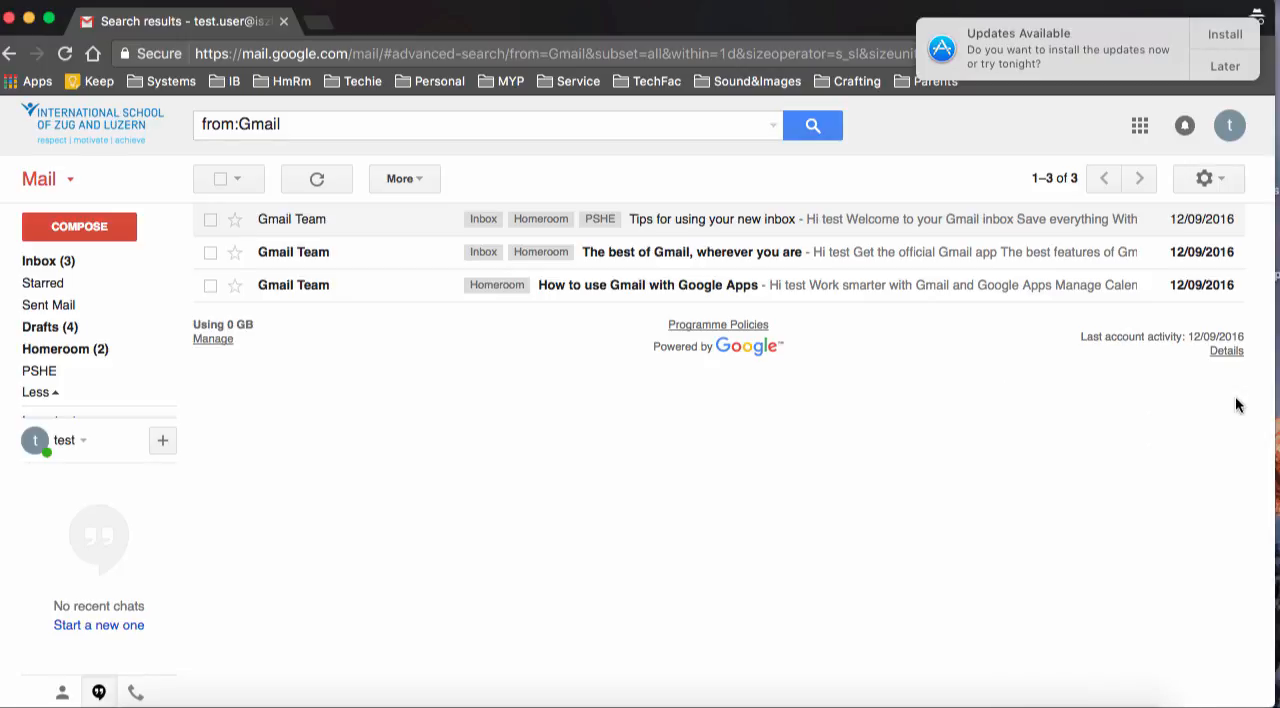